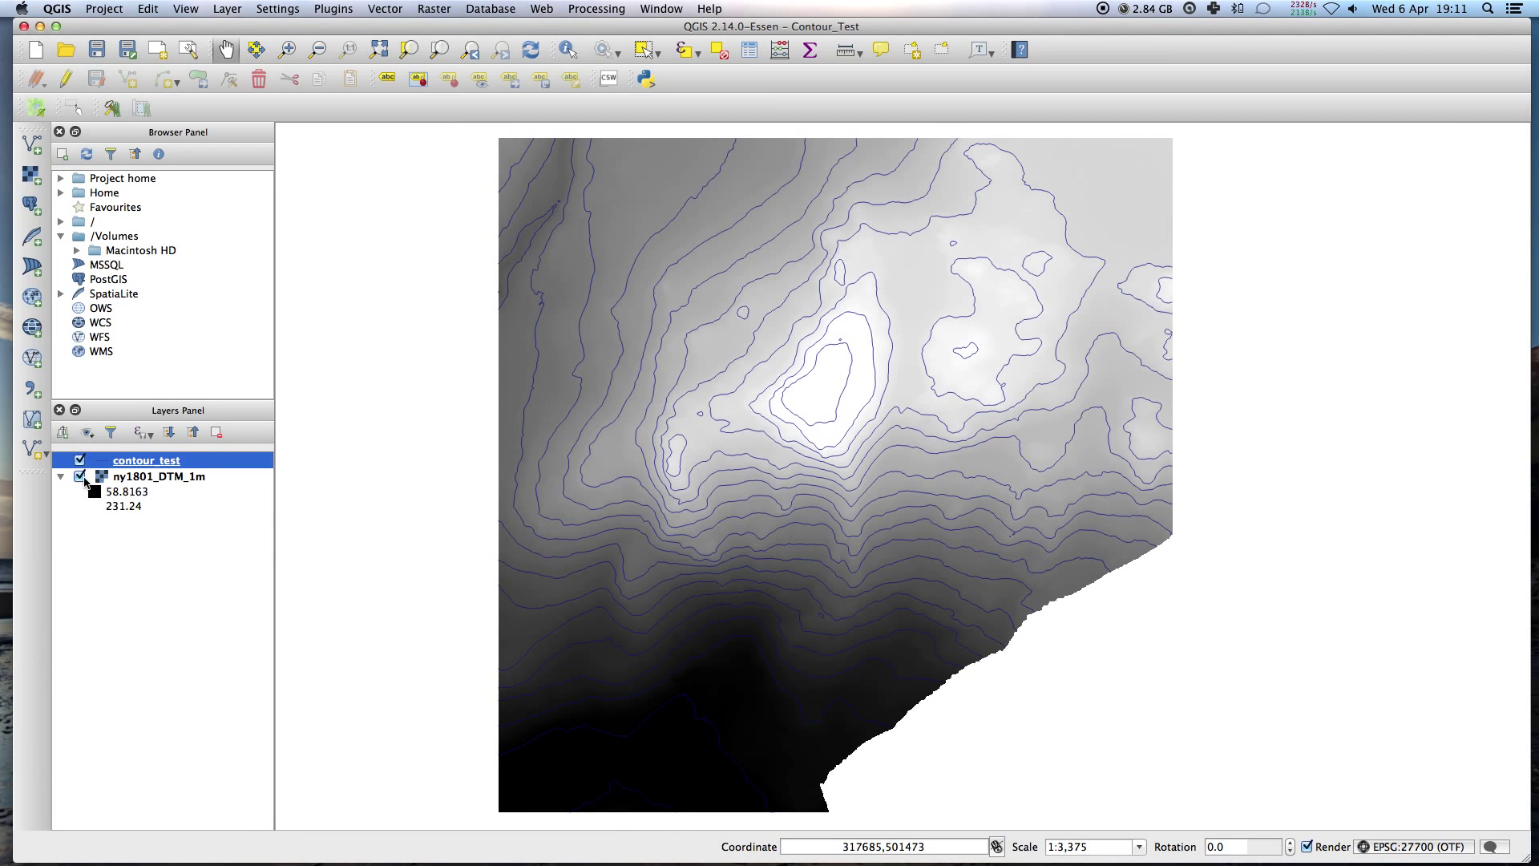
Step: Switch off the ny1801_DTM_1m raster so only the contour_test lines show
left_click(80, 477)
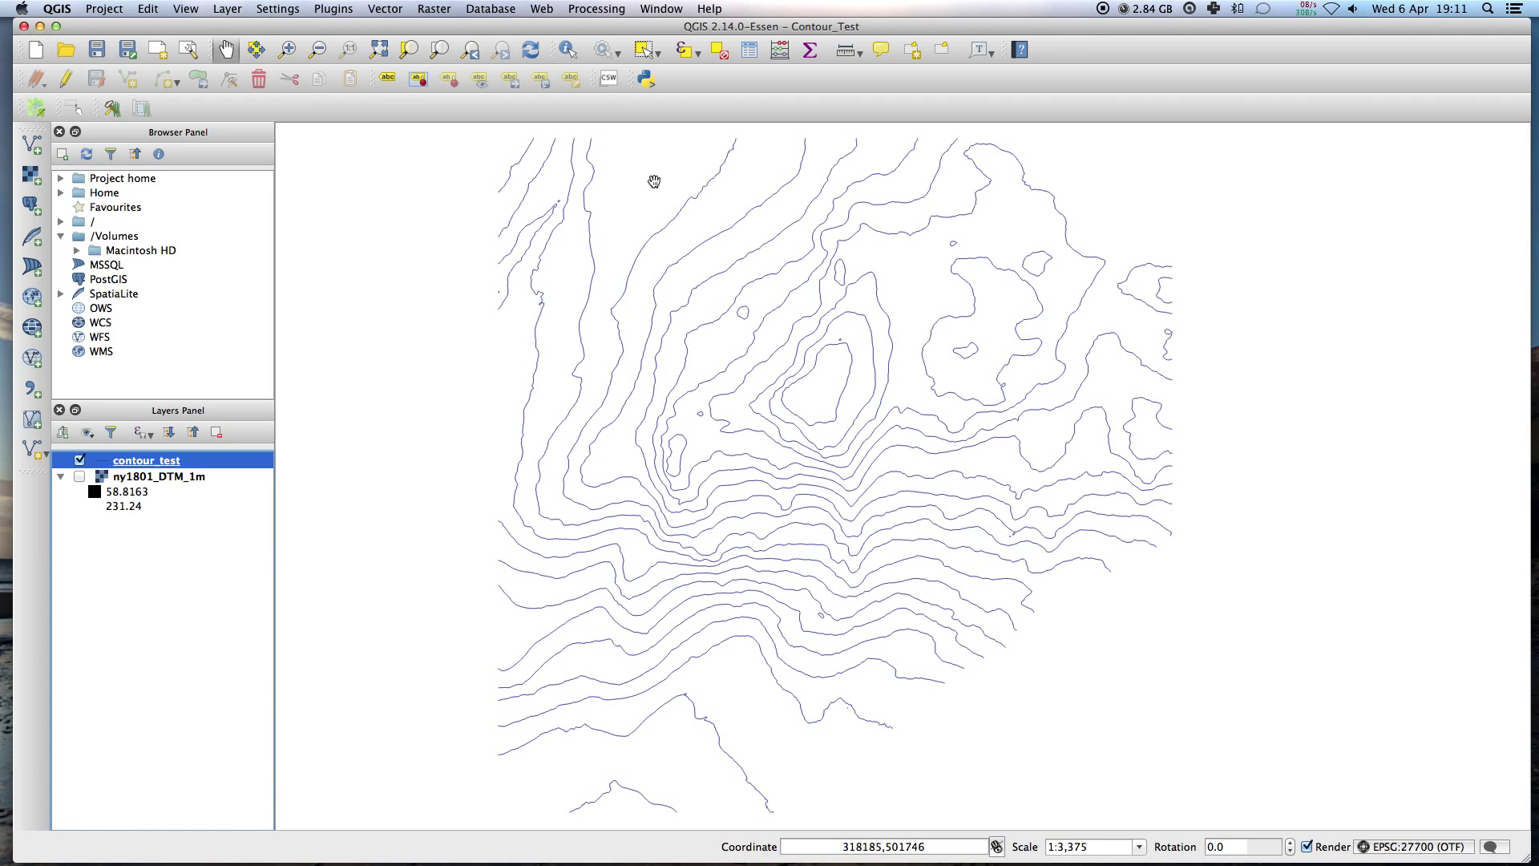
left_click_drag(651, 32, 641, 30)
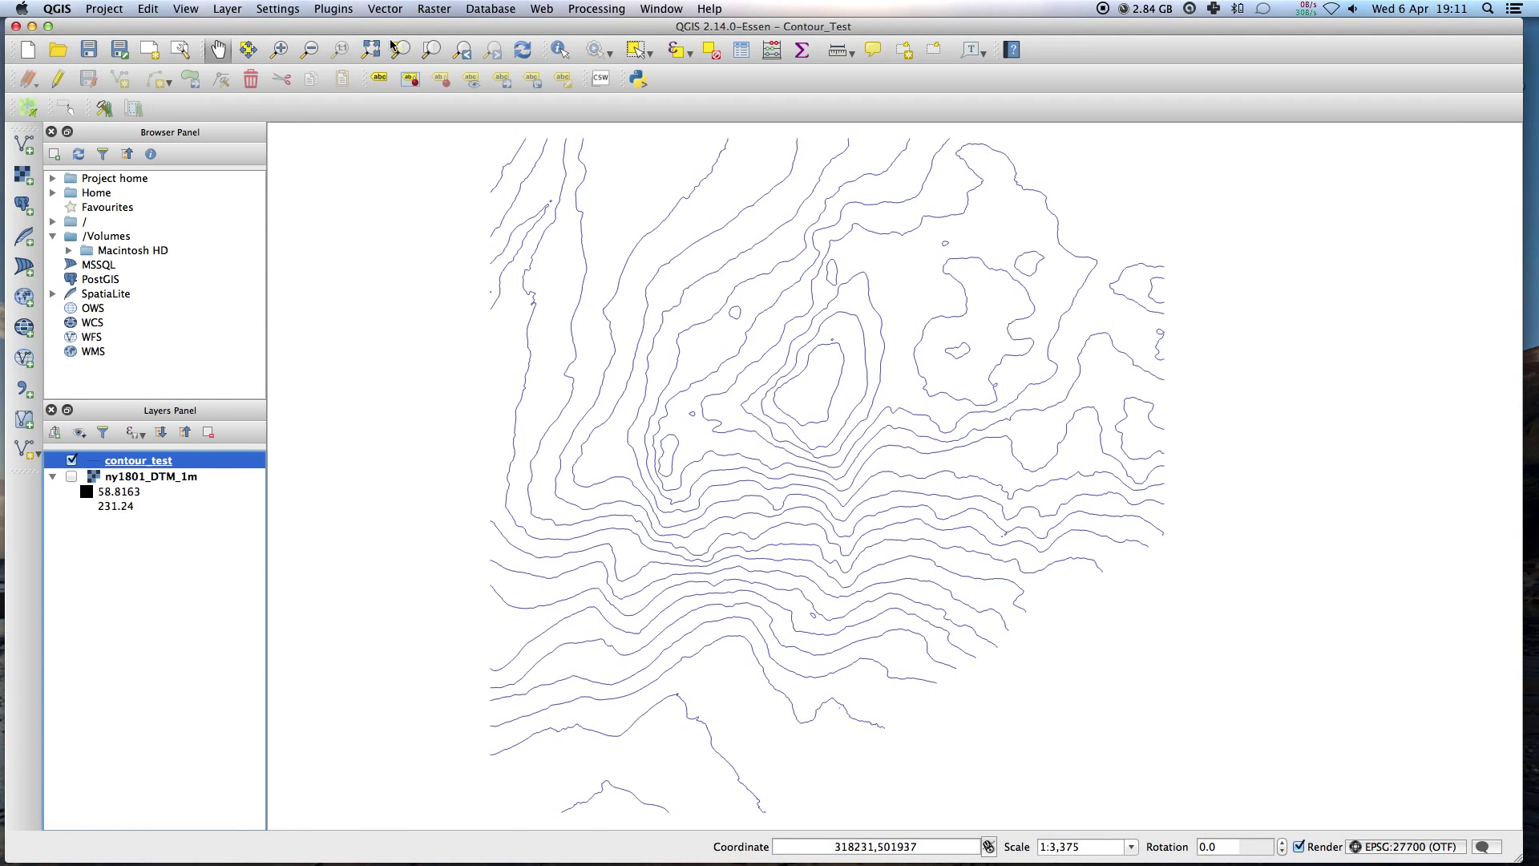
left_click(335, 5)
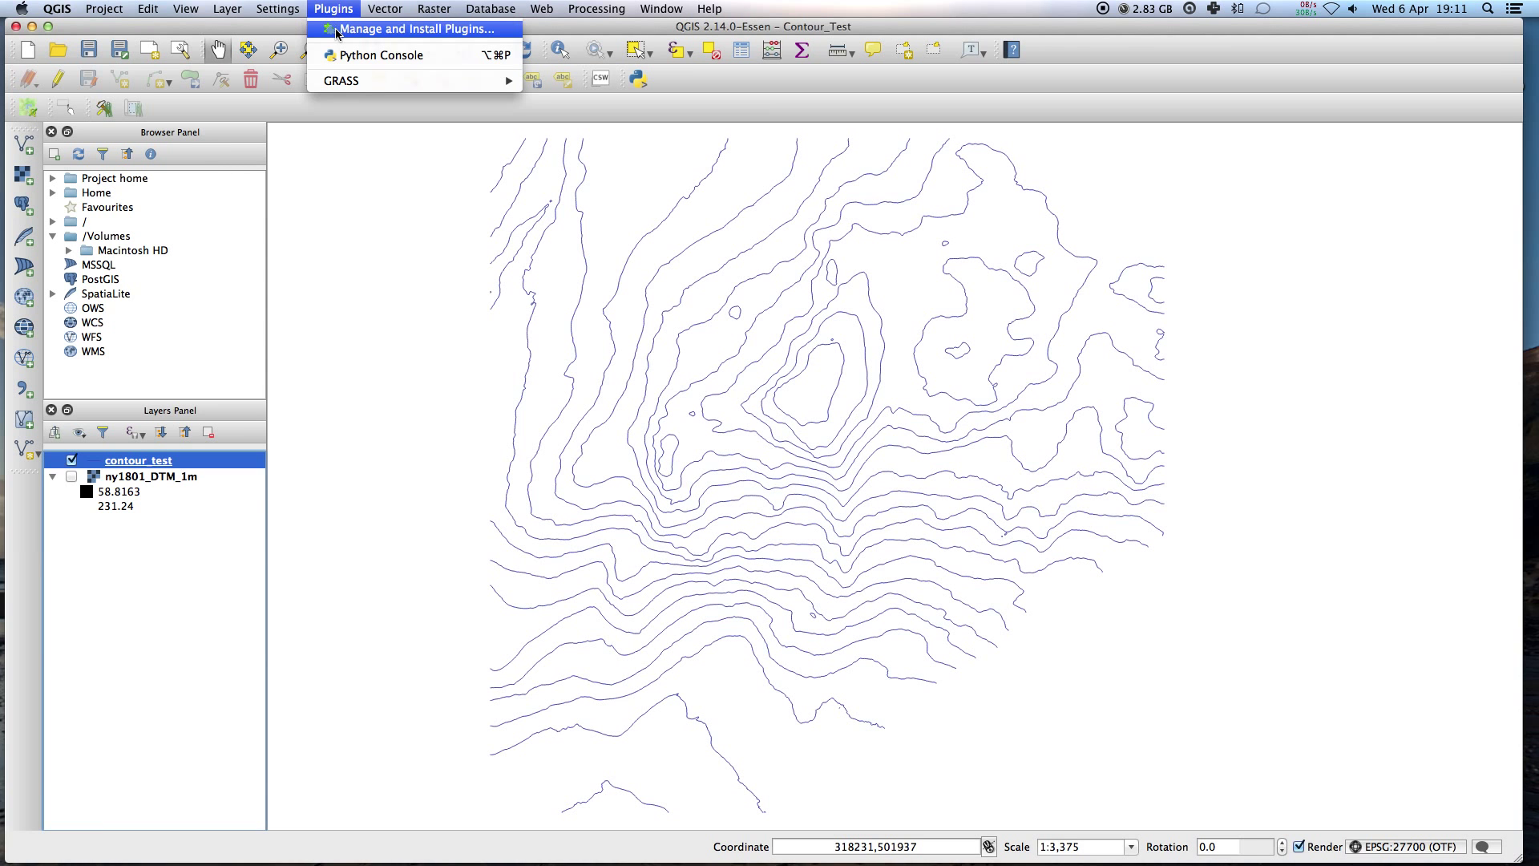
Step: Verify in the plugin manager, searching 'grass', that the GRASS 6 plugin is enabled
left_click(337, 29)
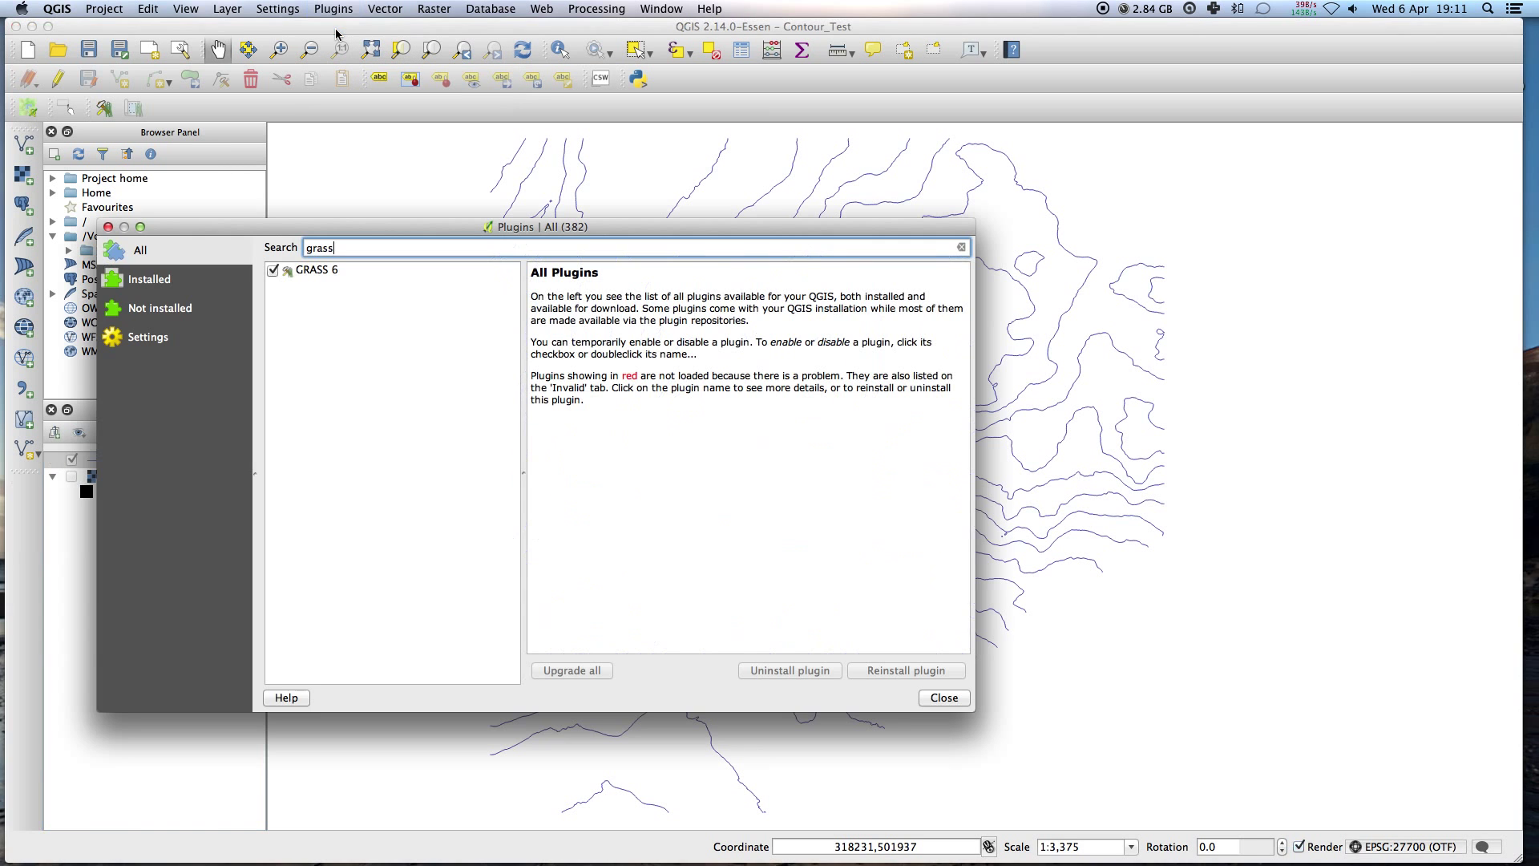
double_click(349, 249)
left_click(943, 704)
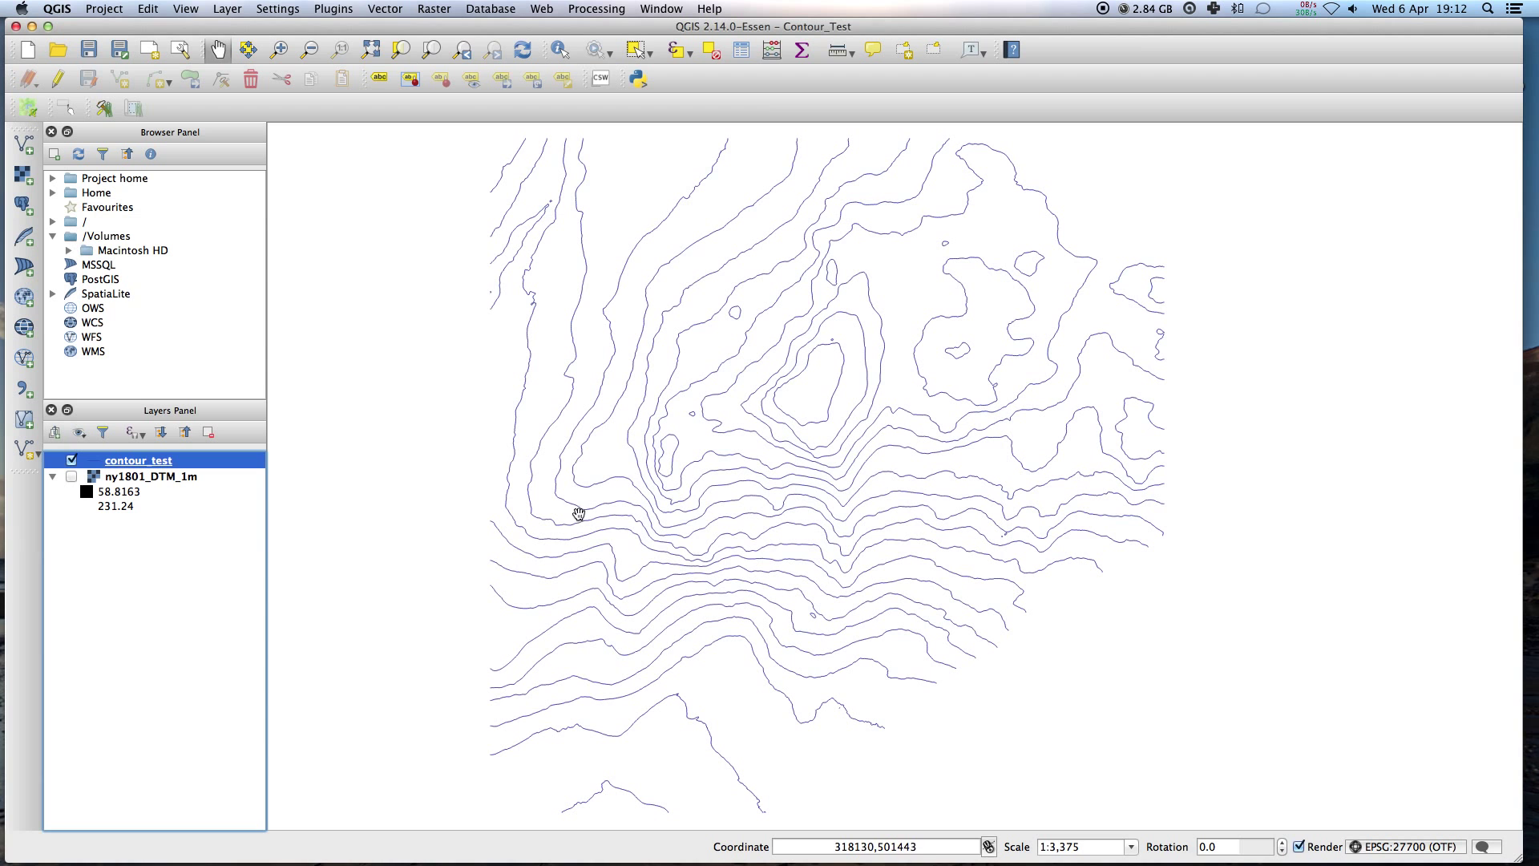
left_click(332, 8)
Step: Start a new GRASS mapset in the default database and name a new location 'test'
mouse_move(345, 82)
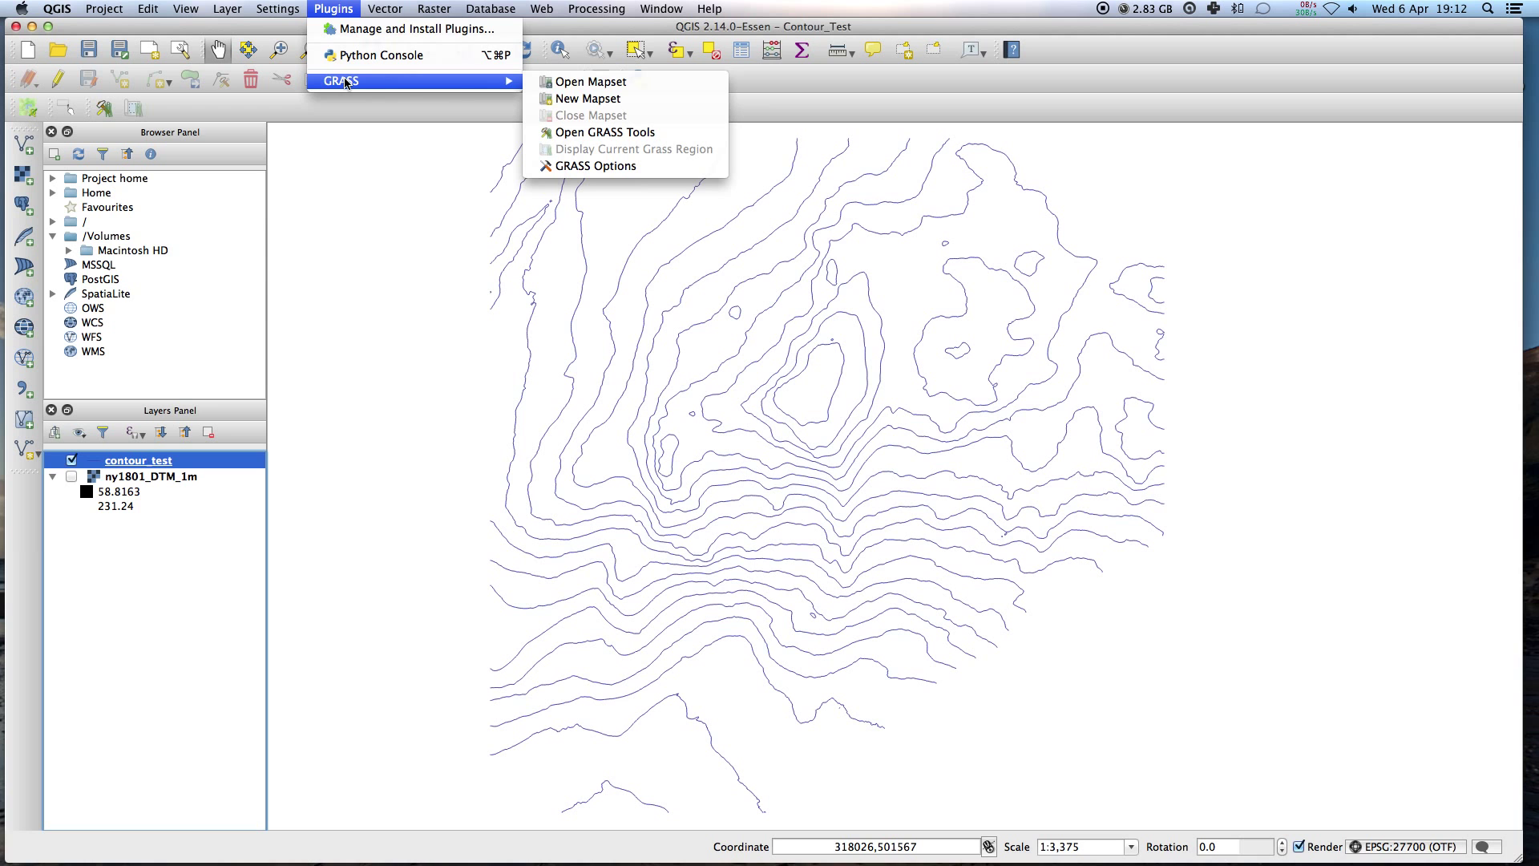
left_click(591, 99)
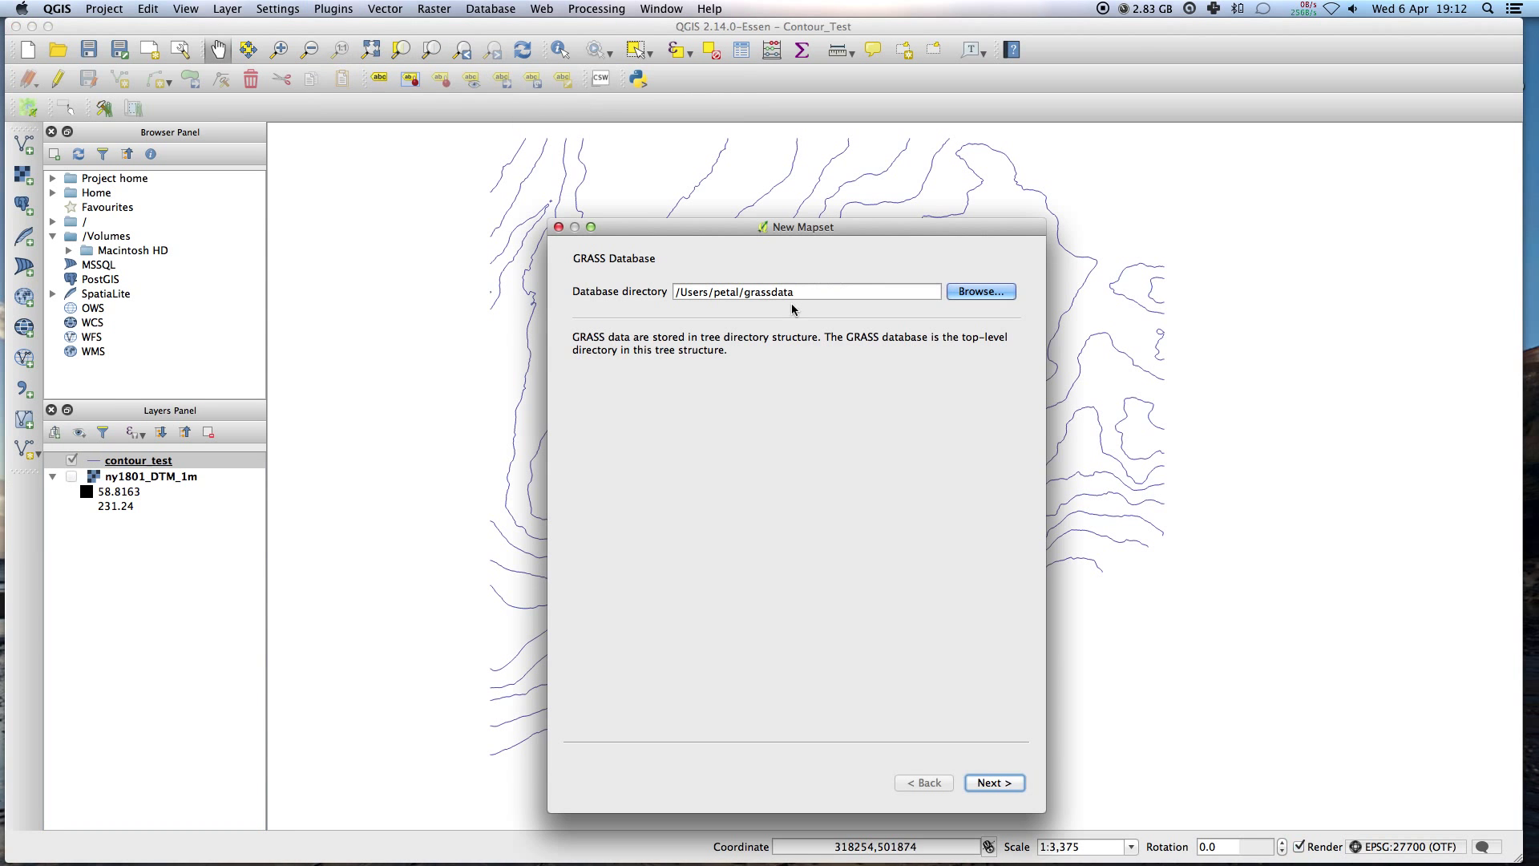
left_click_drag(862, 232, 751, 186)
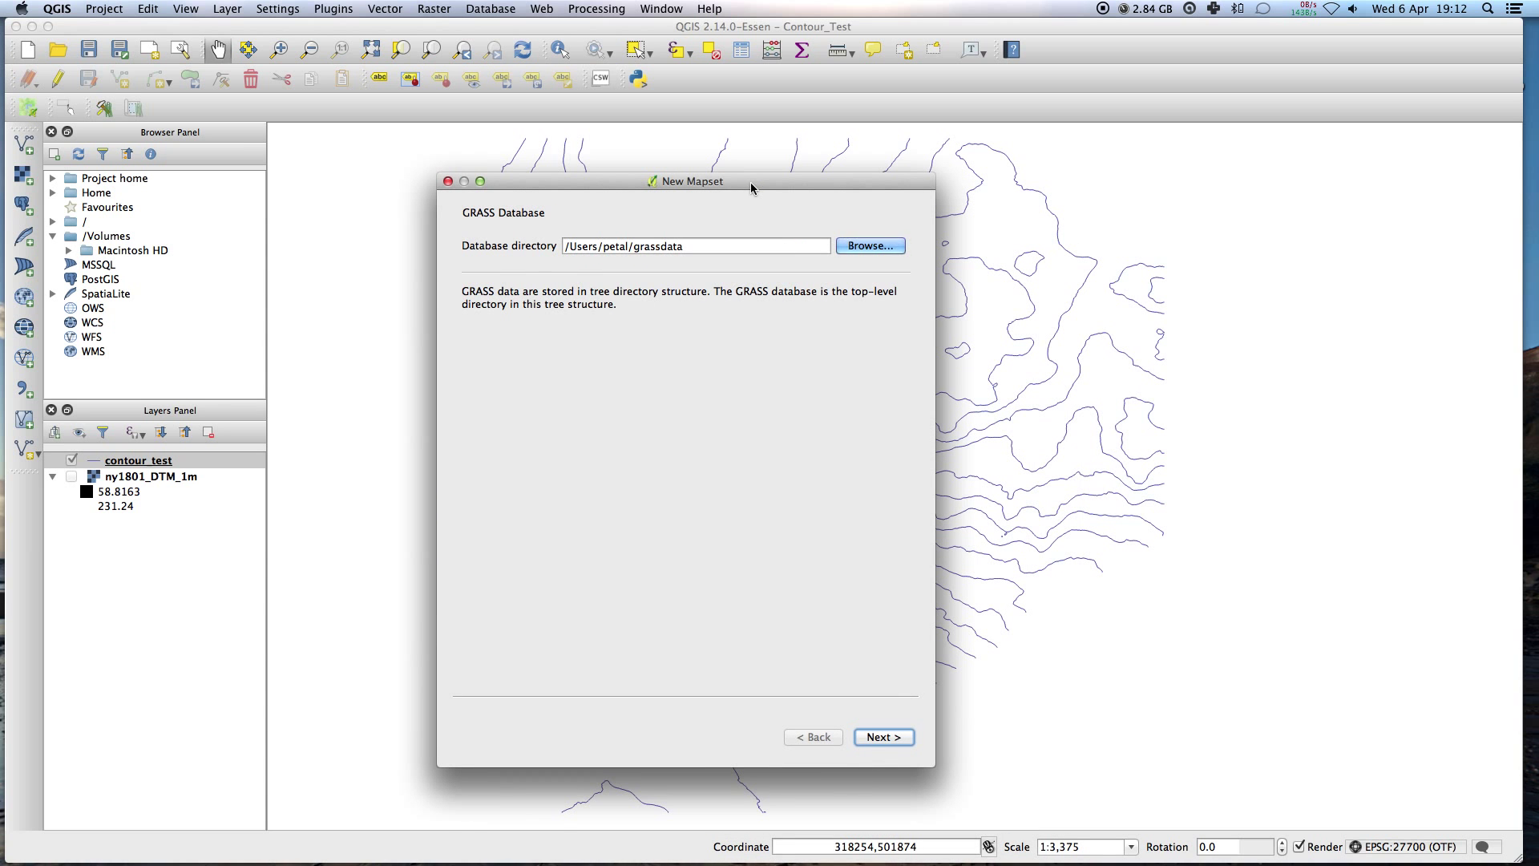
left_click(886, 738)
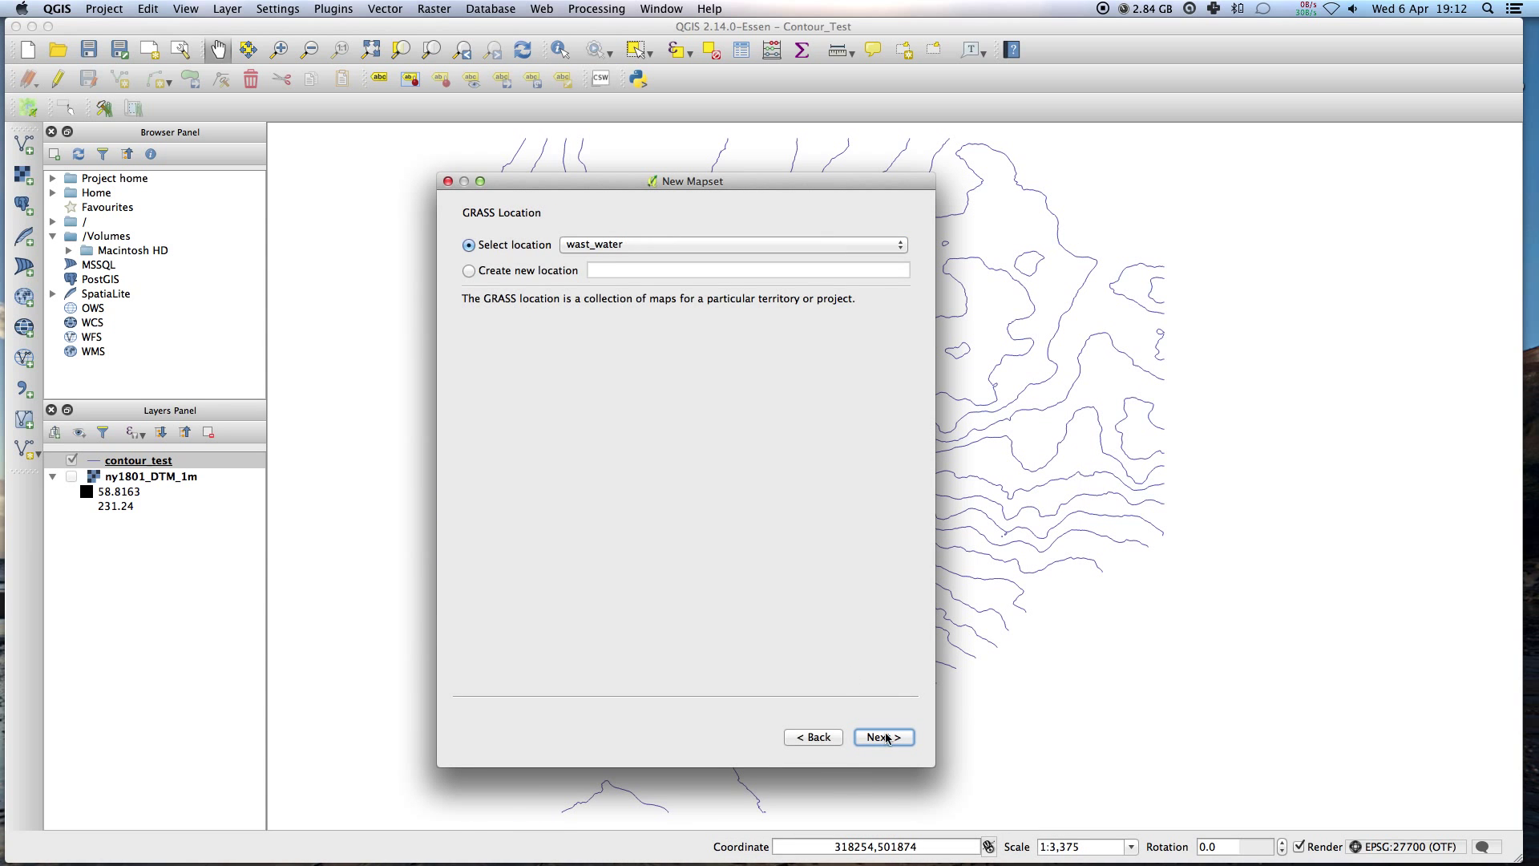
left_click(528, 271)
left_click(615, 269)
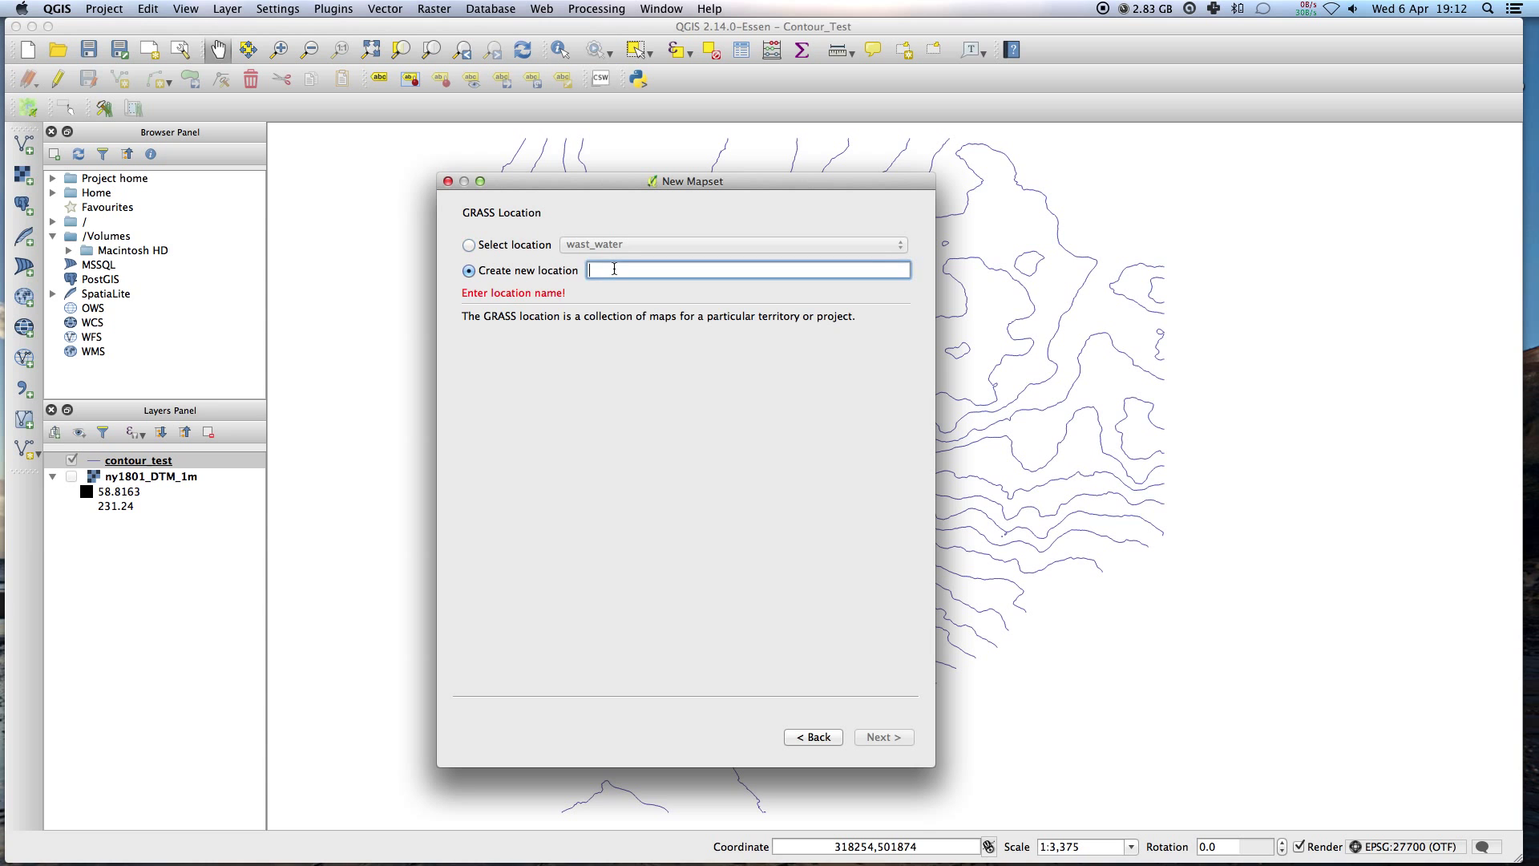
type("test")
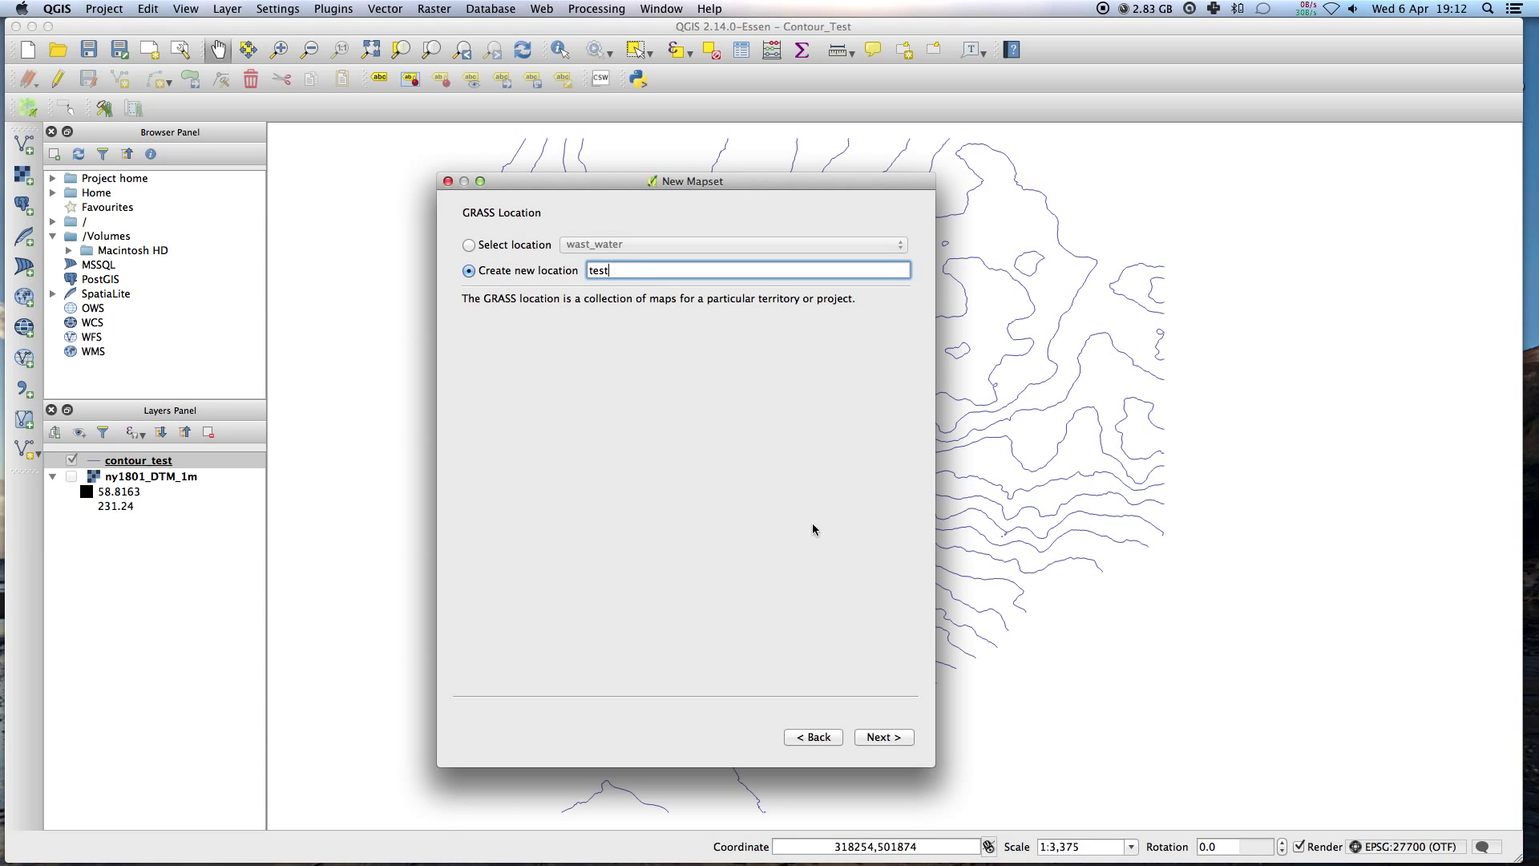
Step: Give location test British National Grid (EPSG:27700), the default region, and mapset test1
left_click(890, 739)
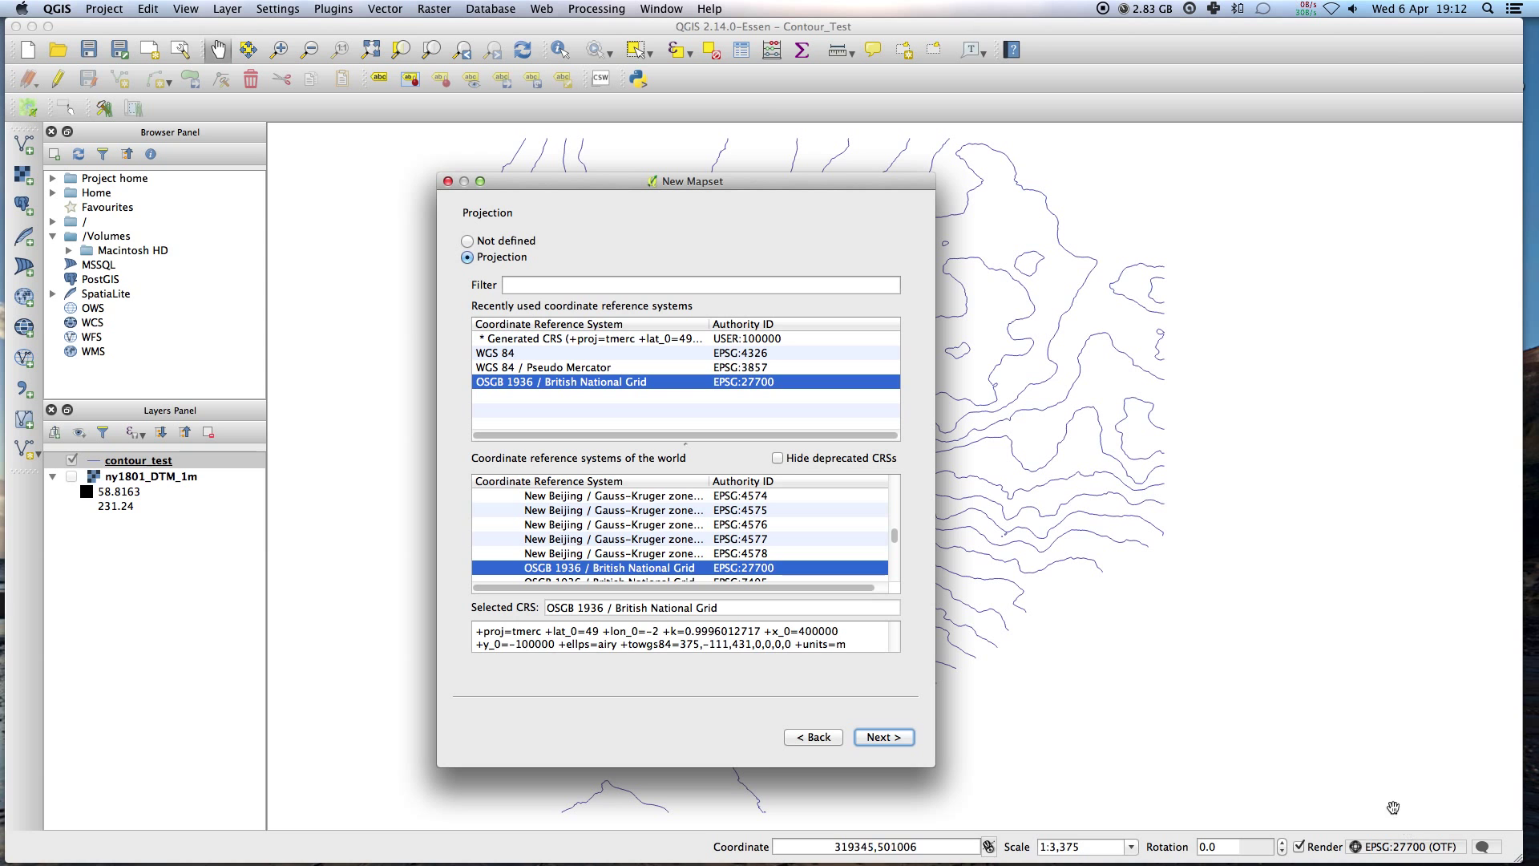
left_click(905, 737)
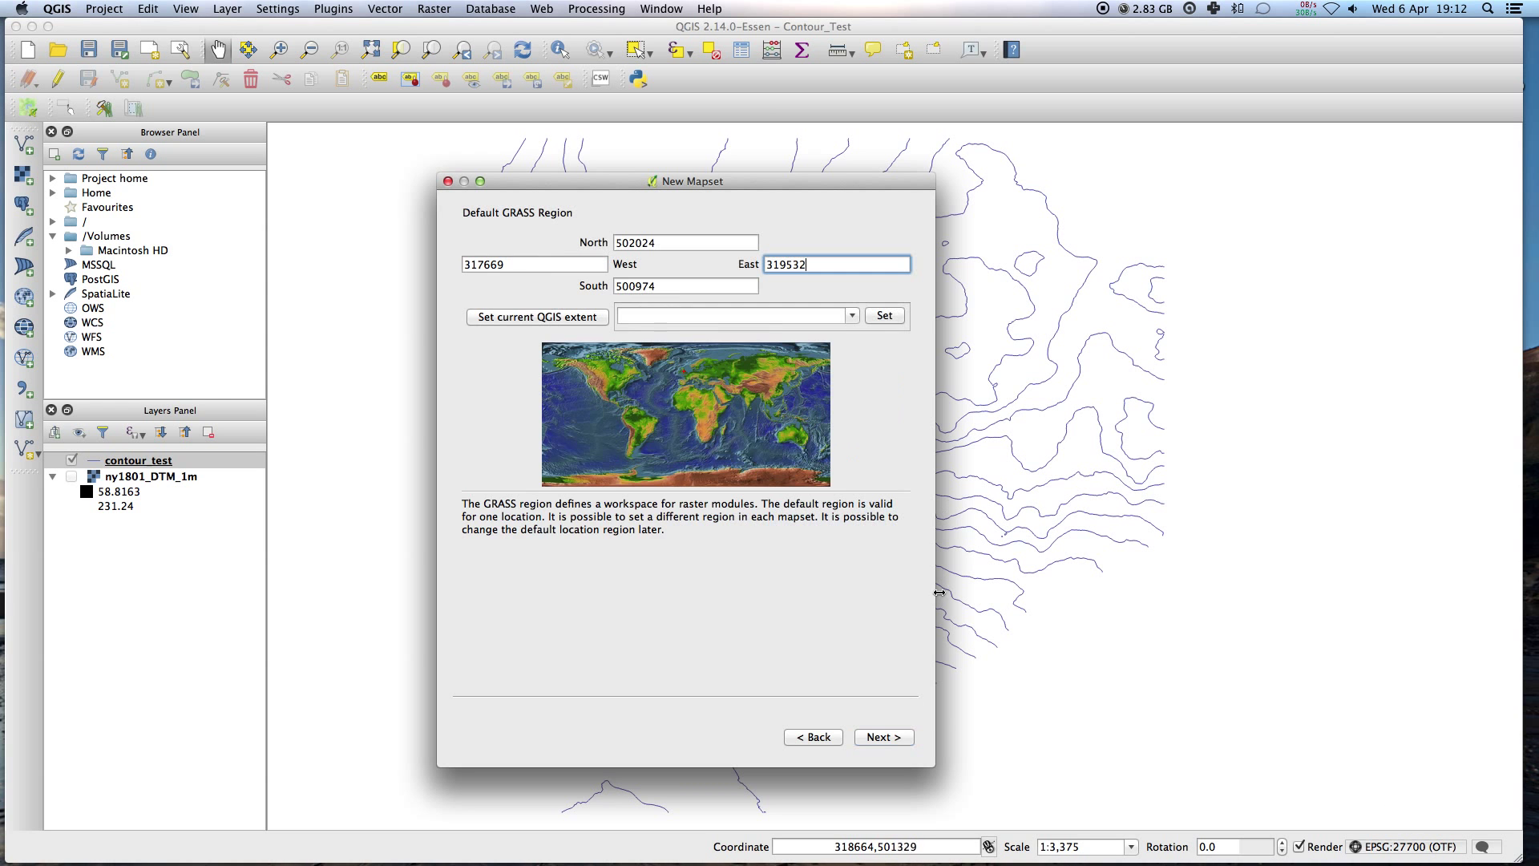
left_click(888, 737)
type("test1")
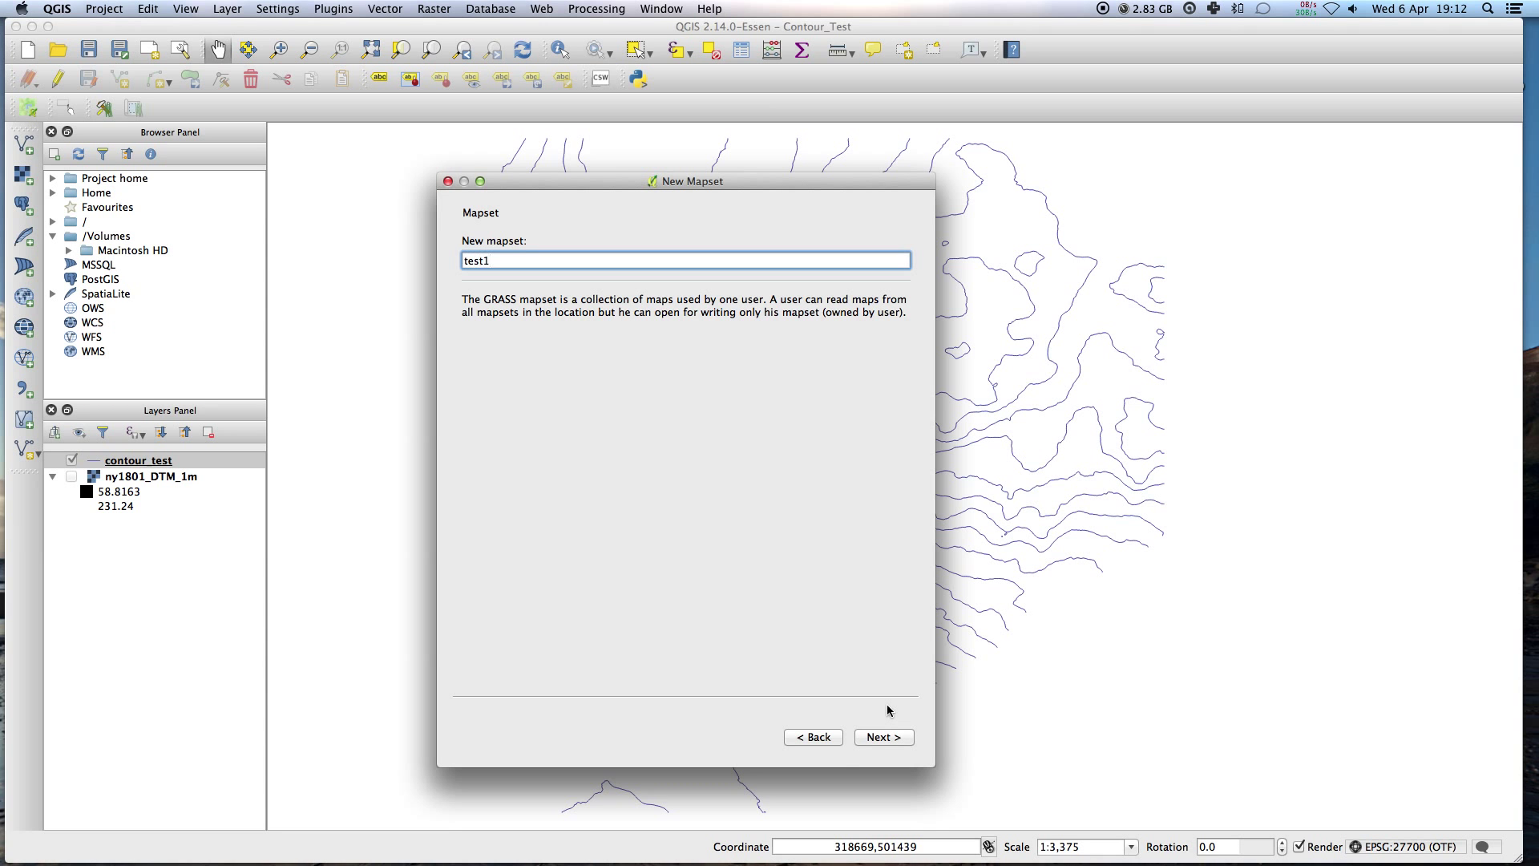
left_click(888, 739)
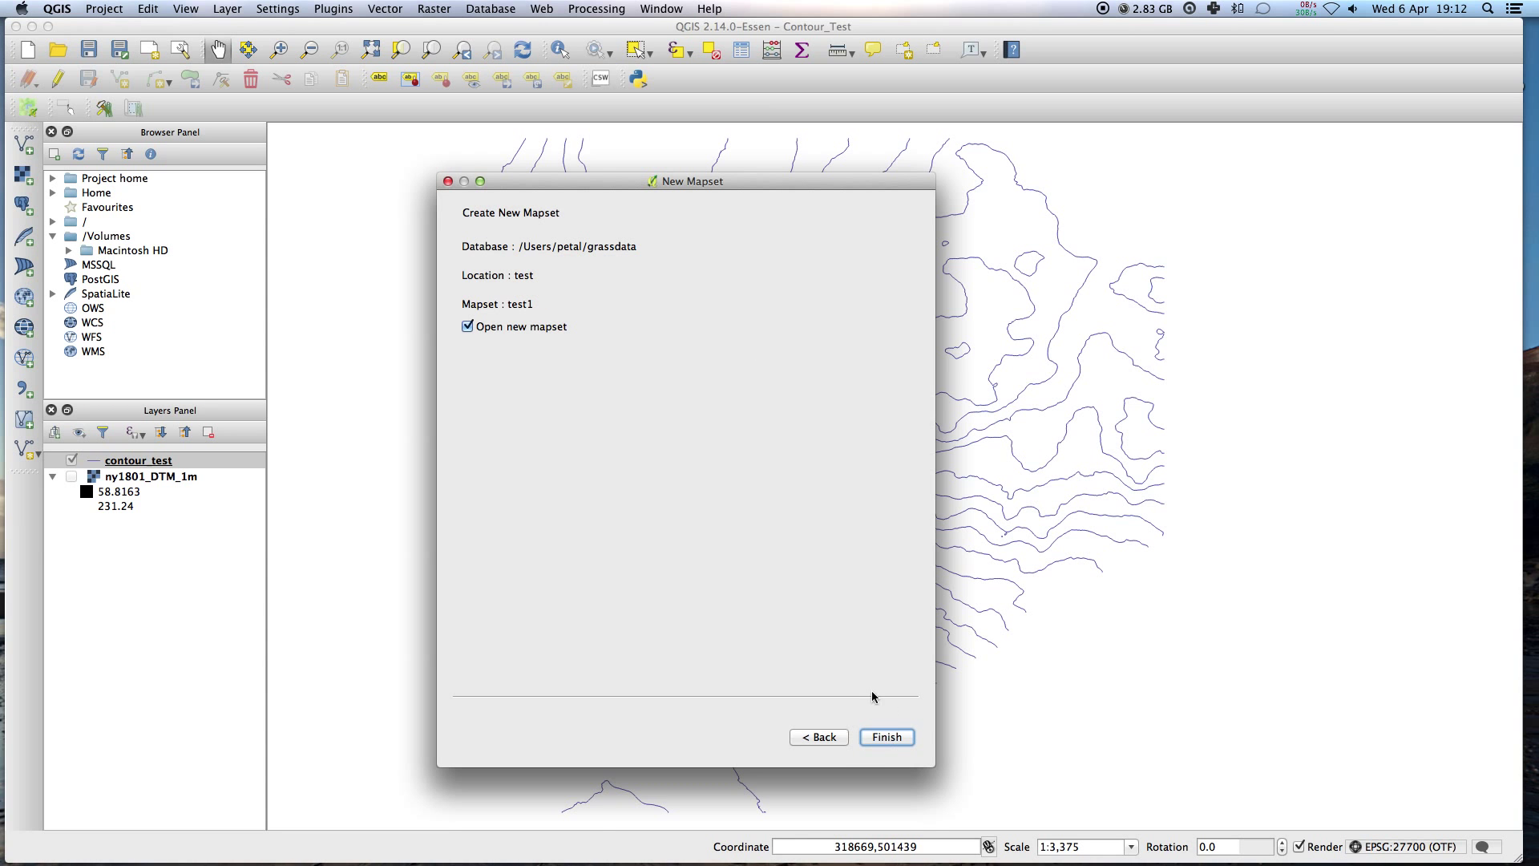
left_click(893, 738)
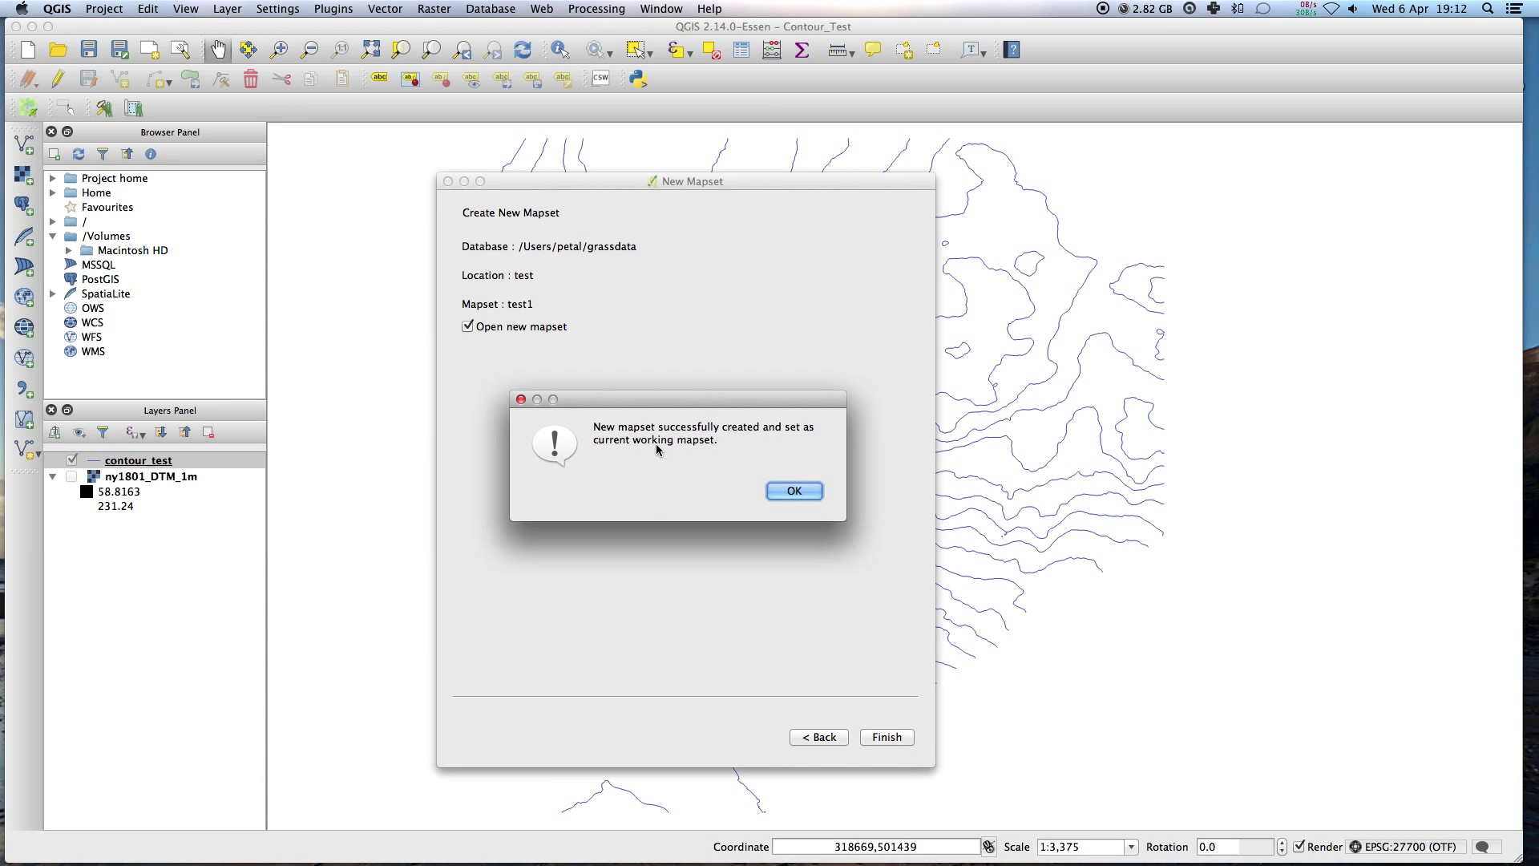
left_click(817, 490)
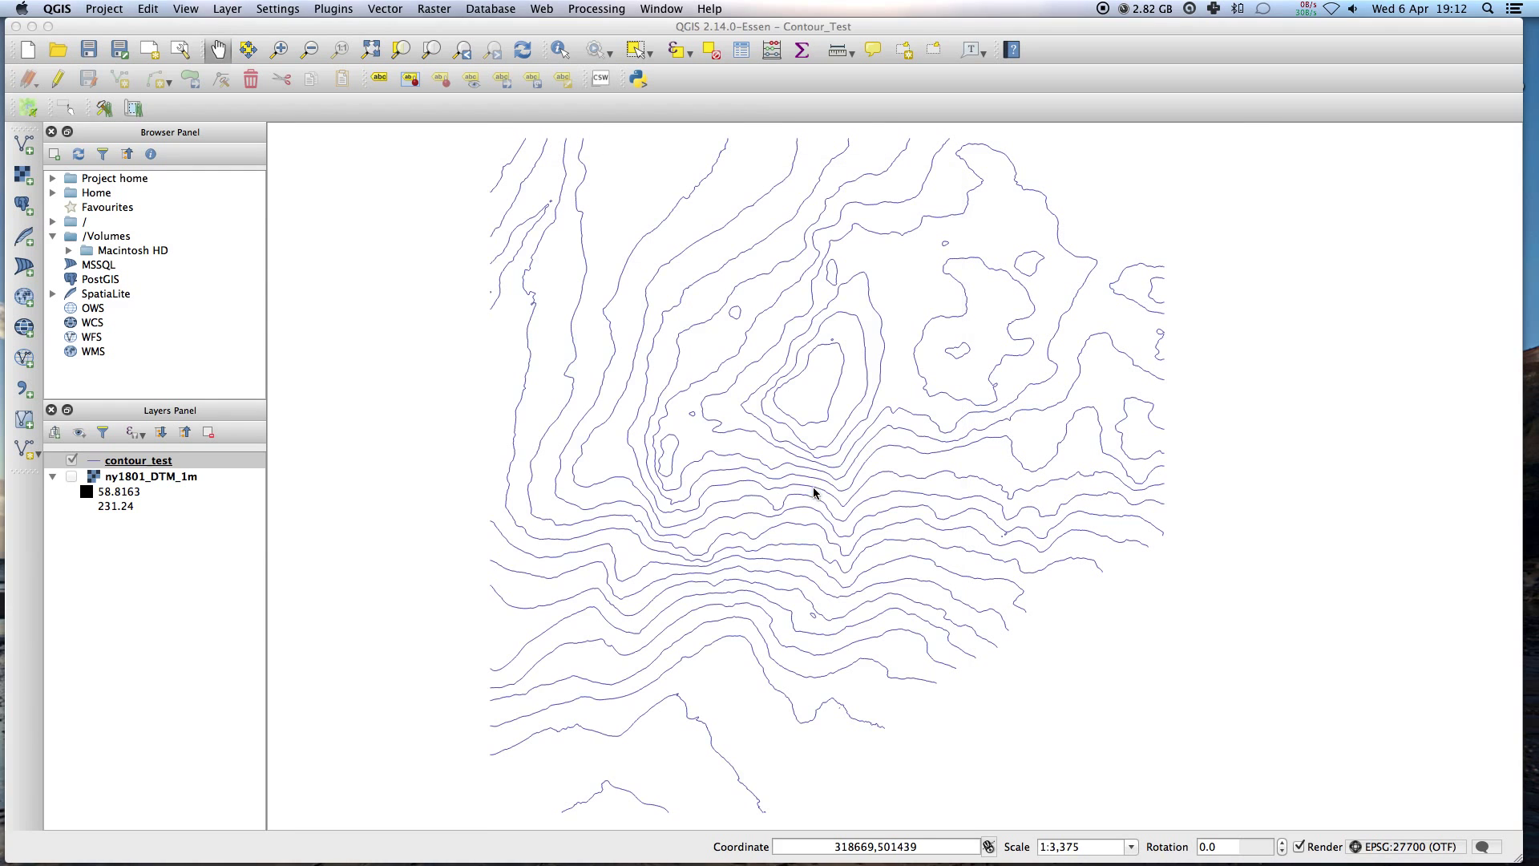
Step: Open GRASS Tools for test1 and filter the module tree by 'import vector'
left_click(331, 10)
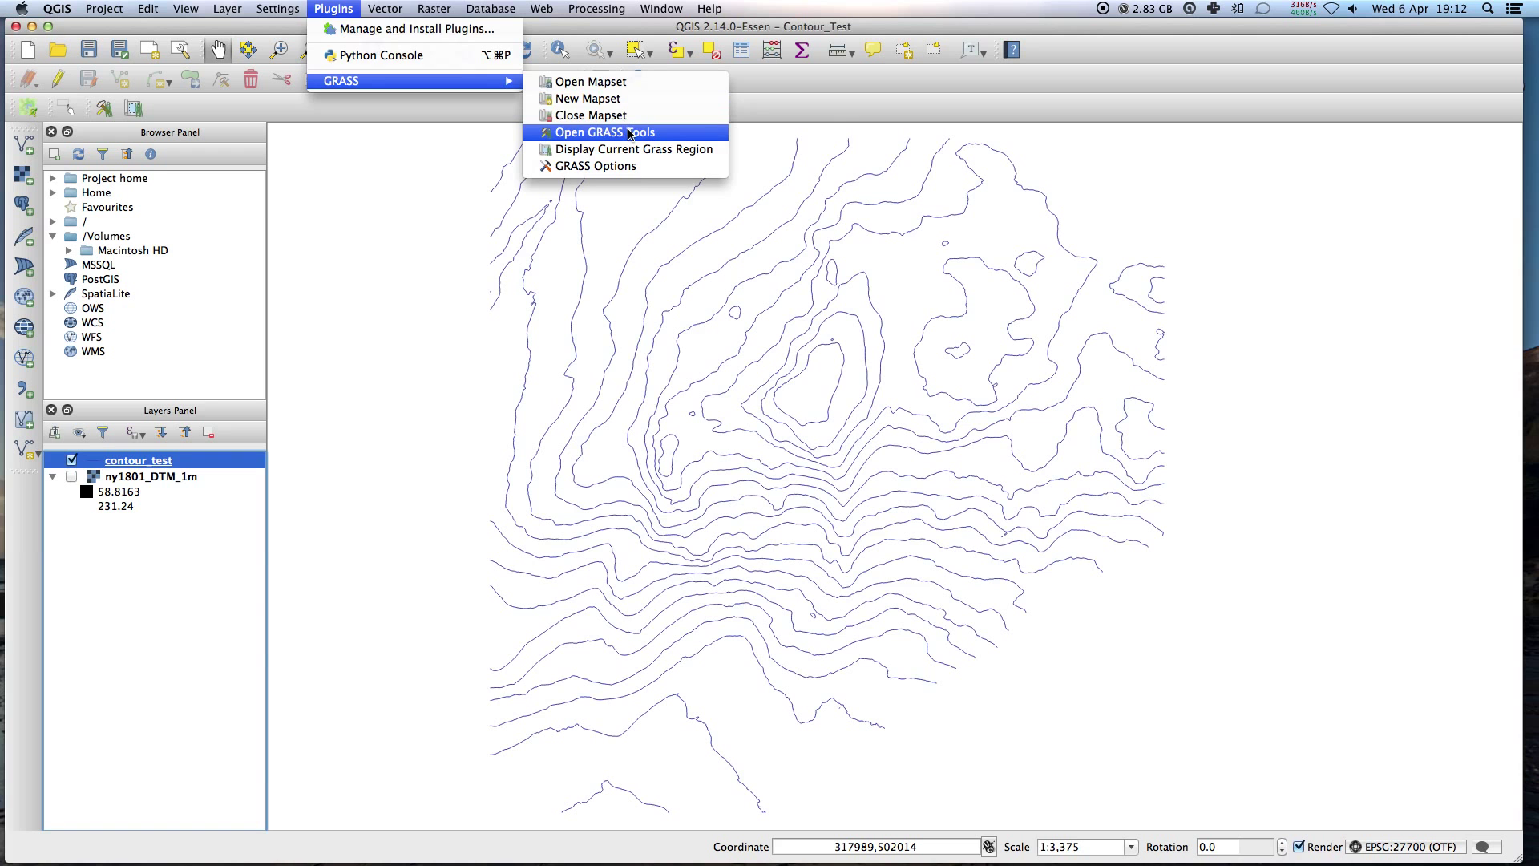
left_click(630, 133)
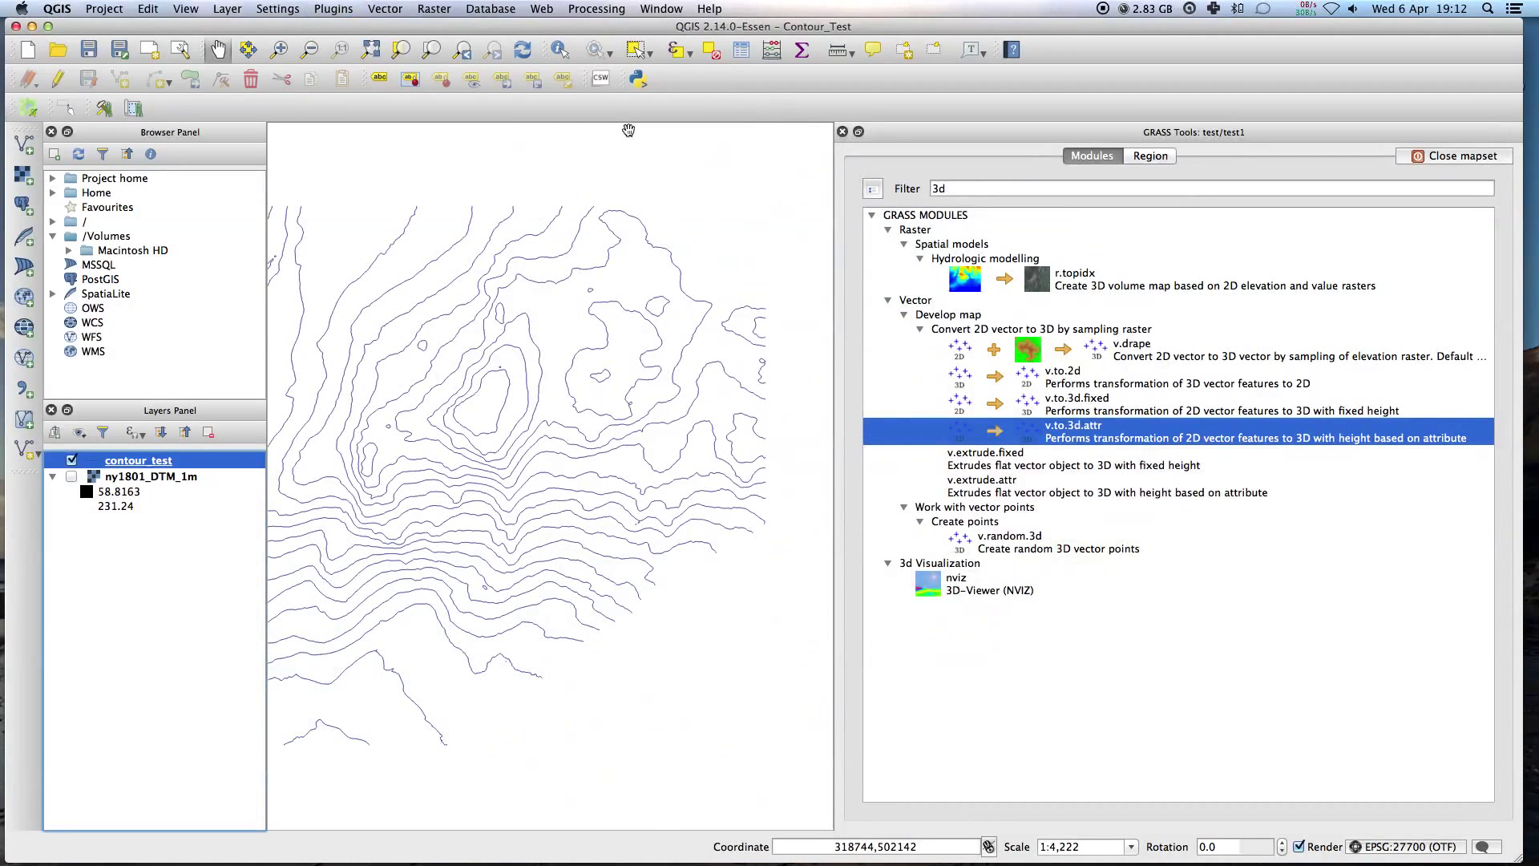
double_click(964, 188)
key("BackSpace")
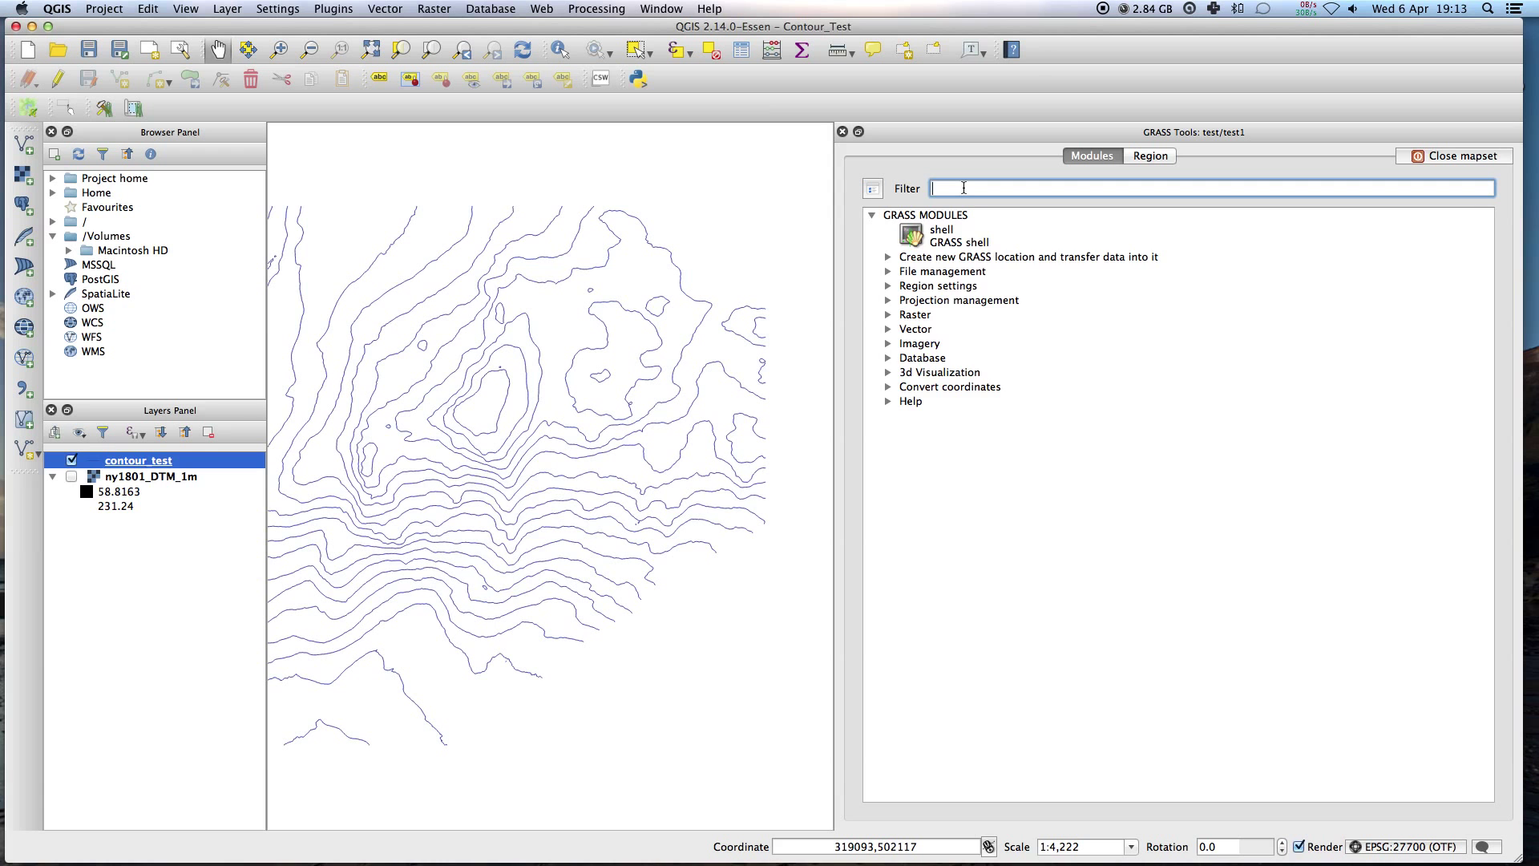
type("import vector")
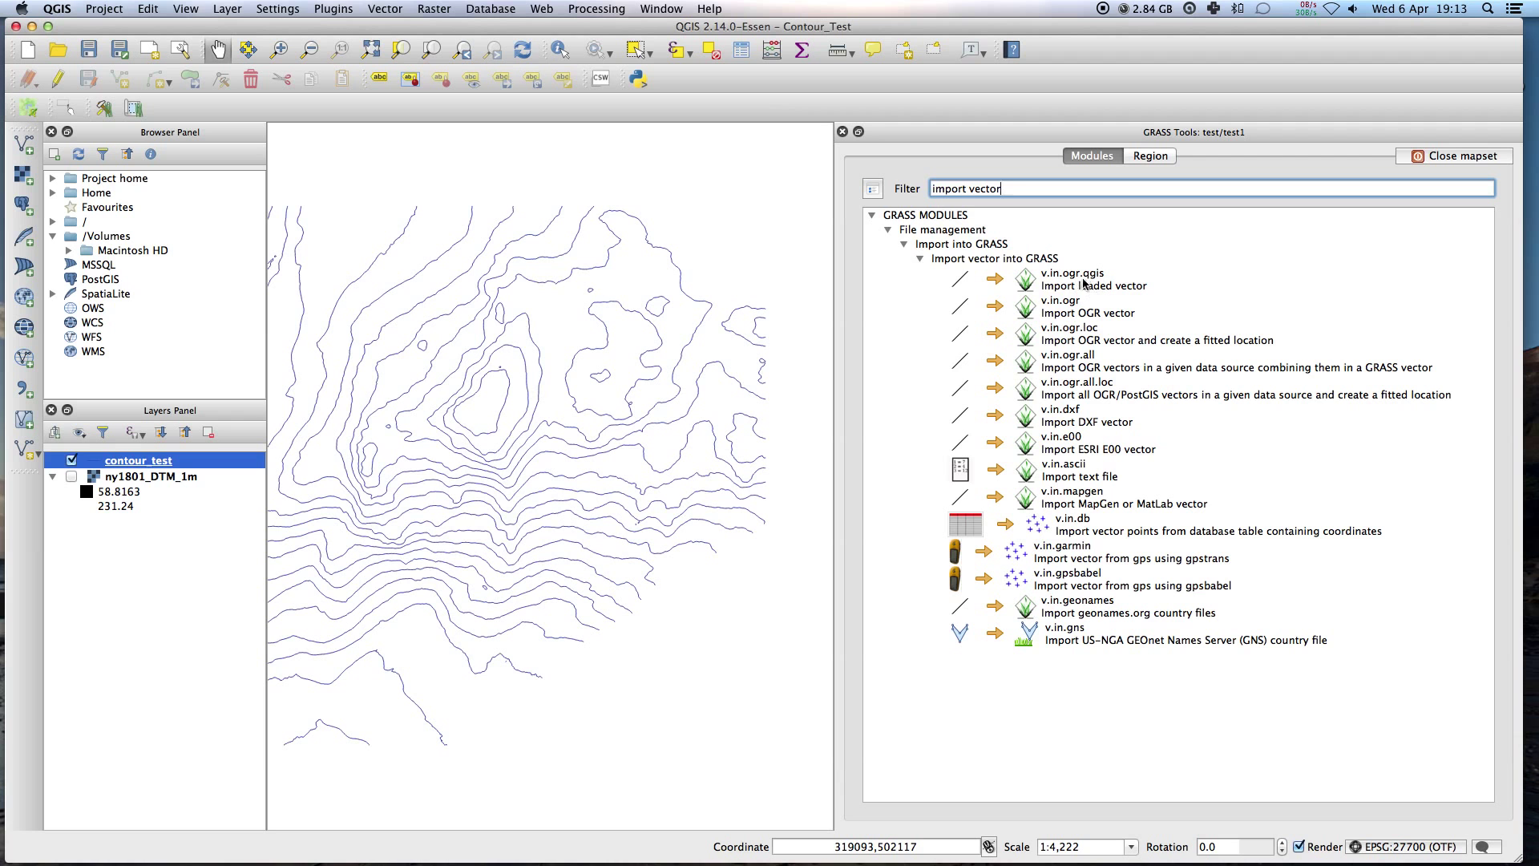
Step: Import the loaded contour_test layer with v.in.ogr.qgis as GRASS vector map contour_grass
double_click(1080, 283)
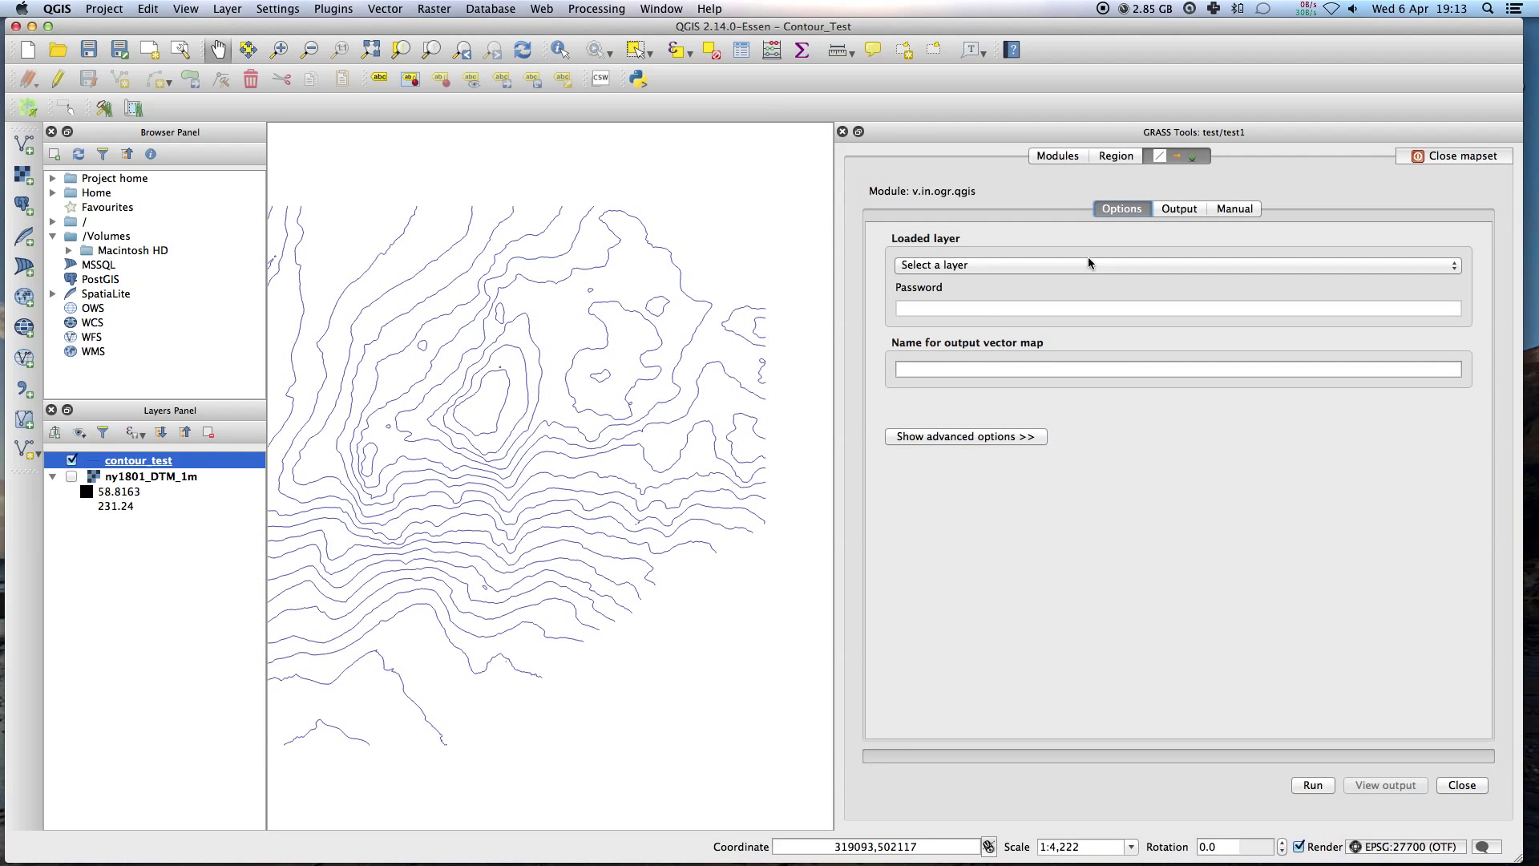
left_click(1089, 263)
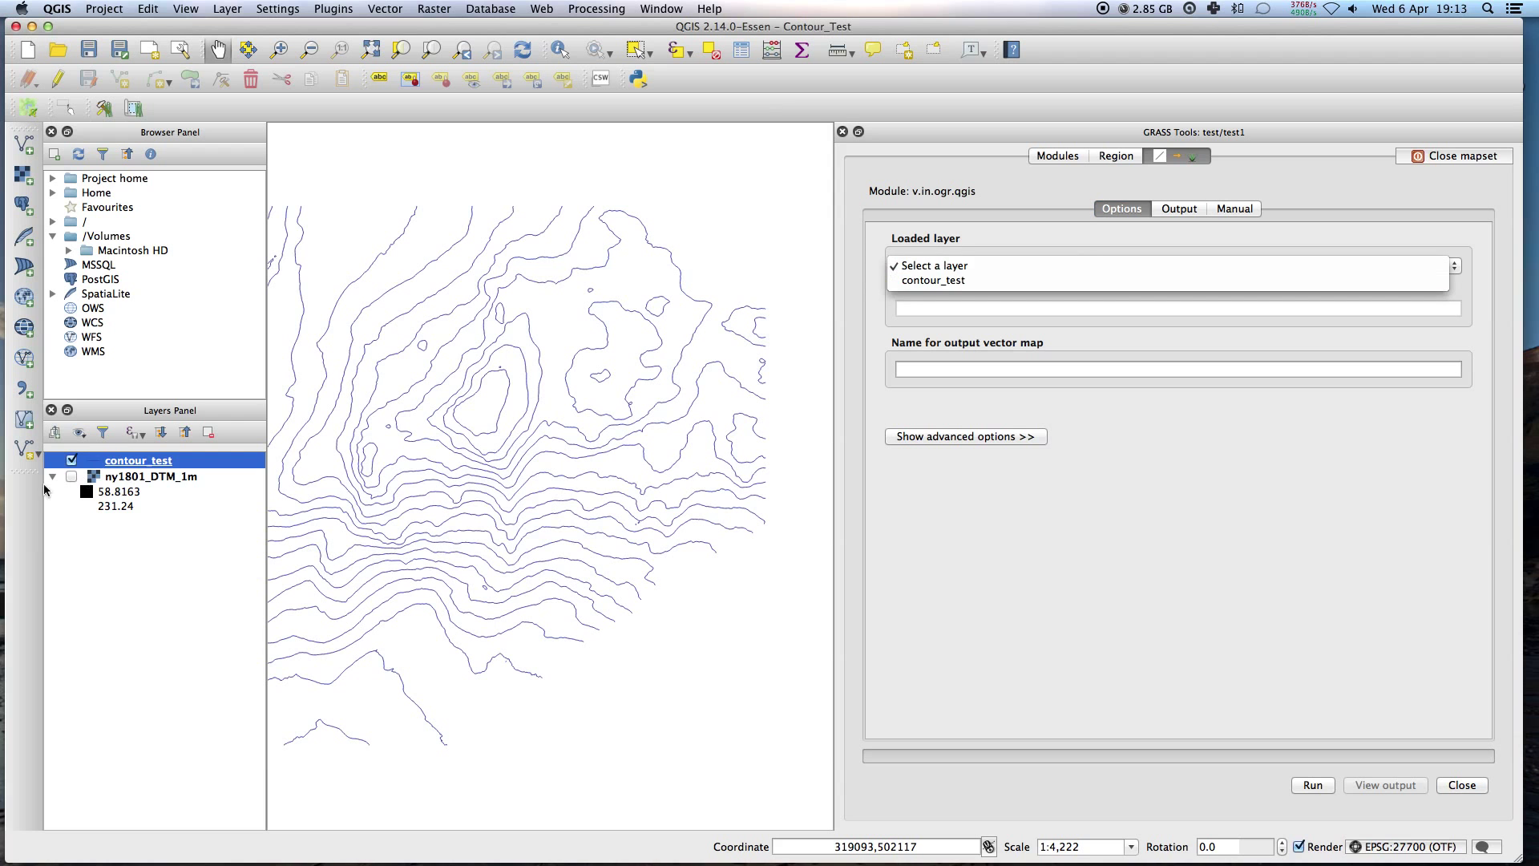
left_click(924, 281)
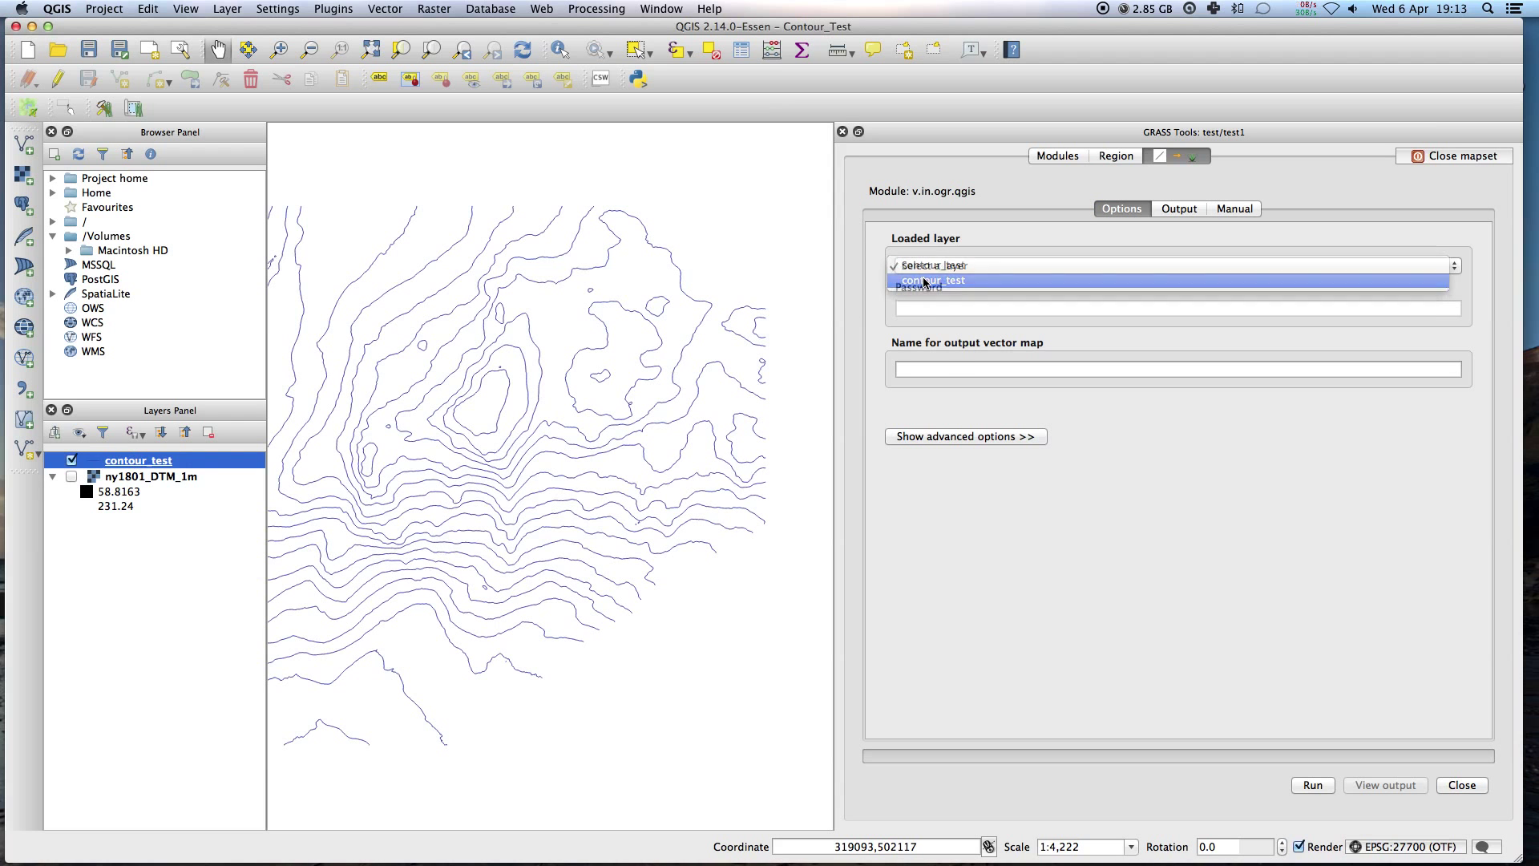
left_click(949, 370)
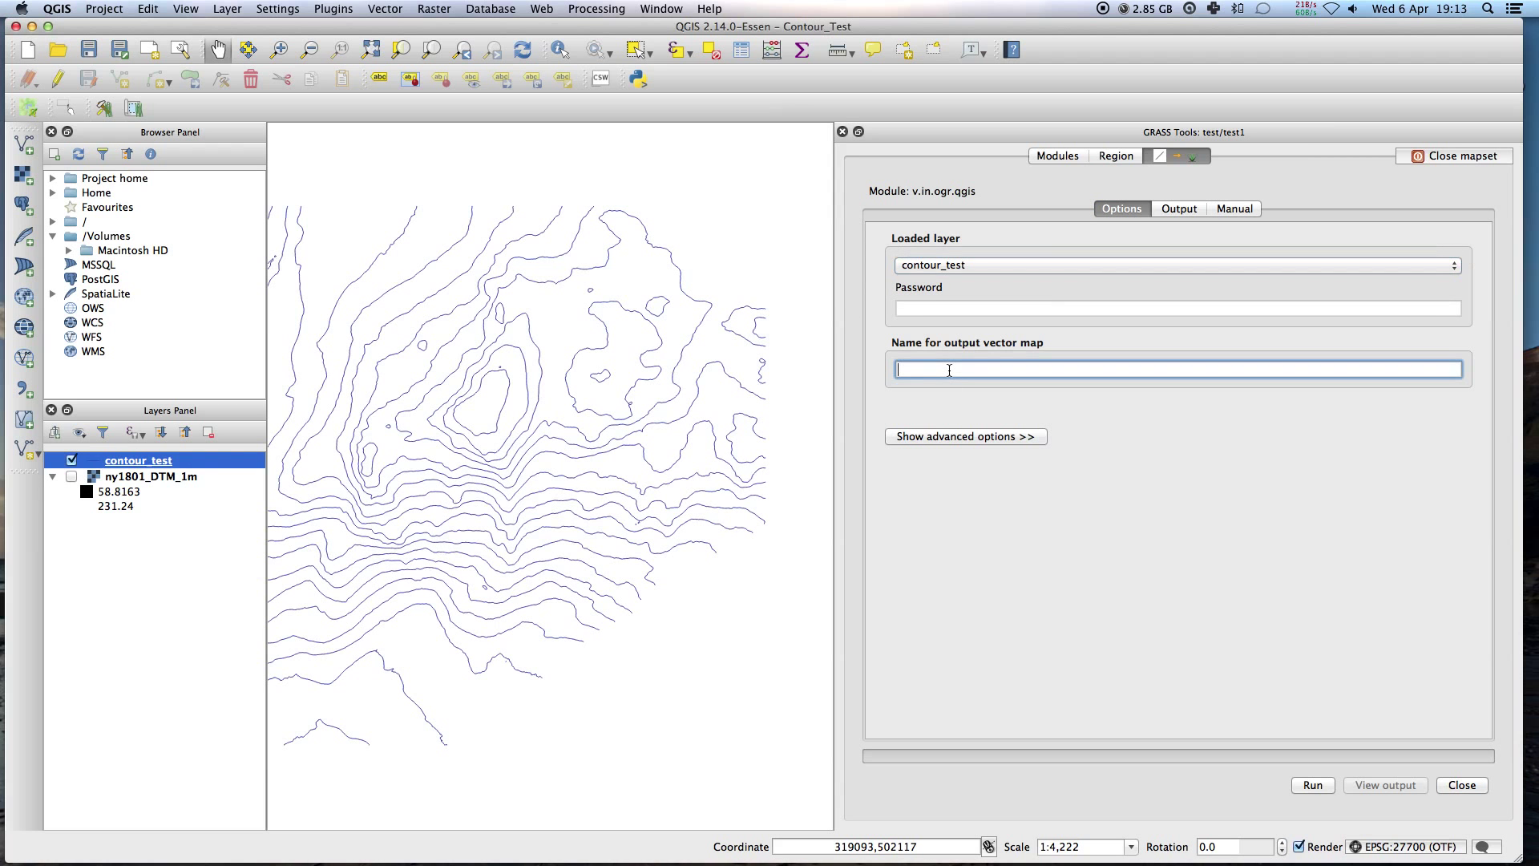
type("contour_grass")
left_click(1316, 784)
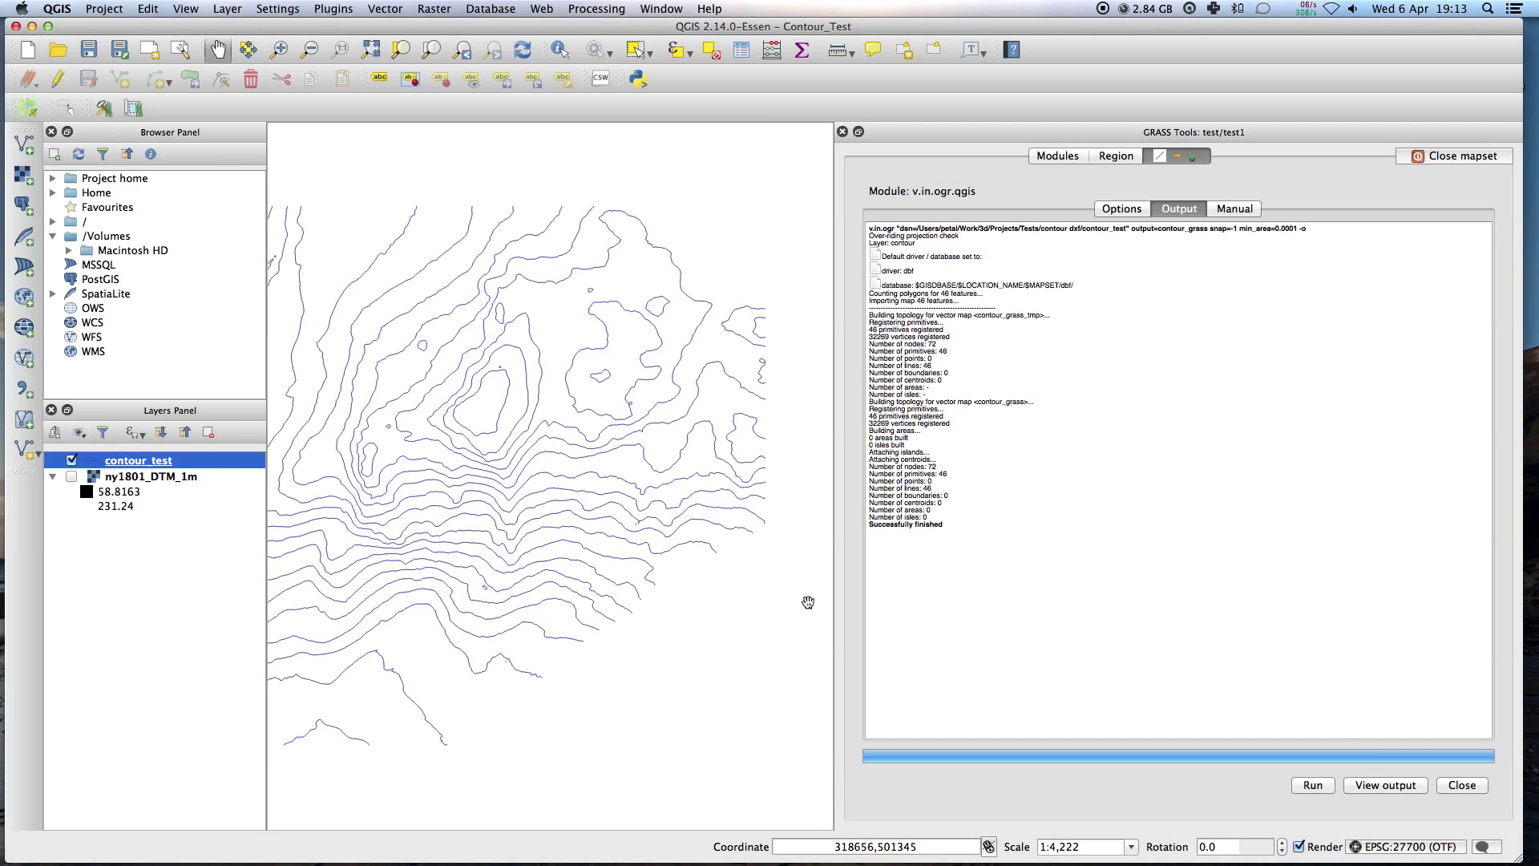
Step: Add contour_grass to the map, hide contour_test, and colour the contour_grass lines dark green
left_click(1380, 791)
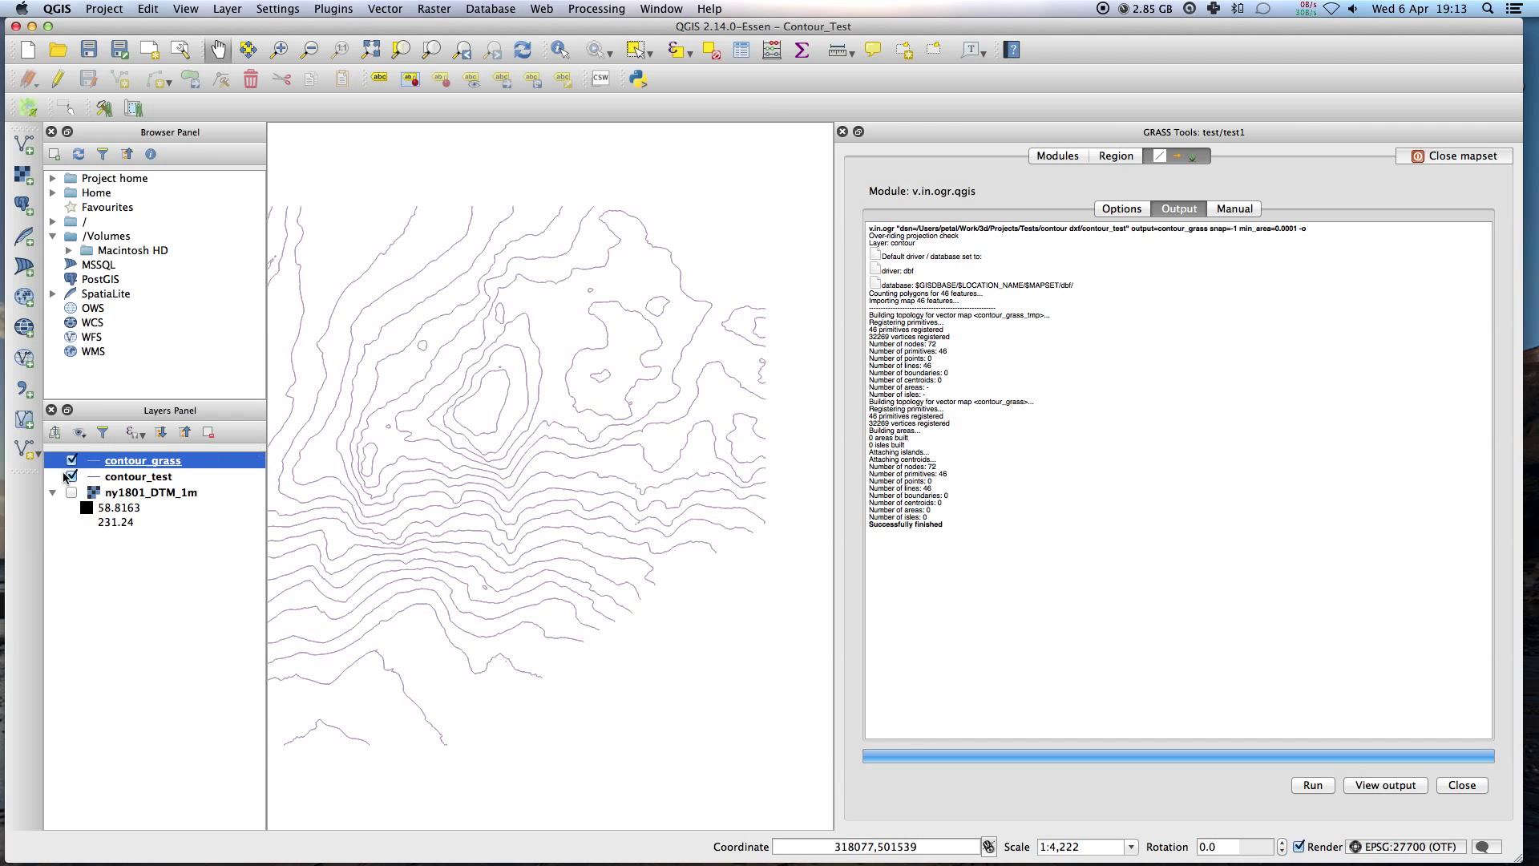
left_click(71, 476)
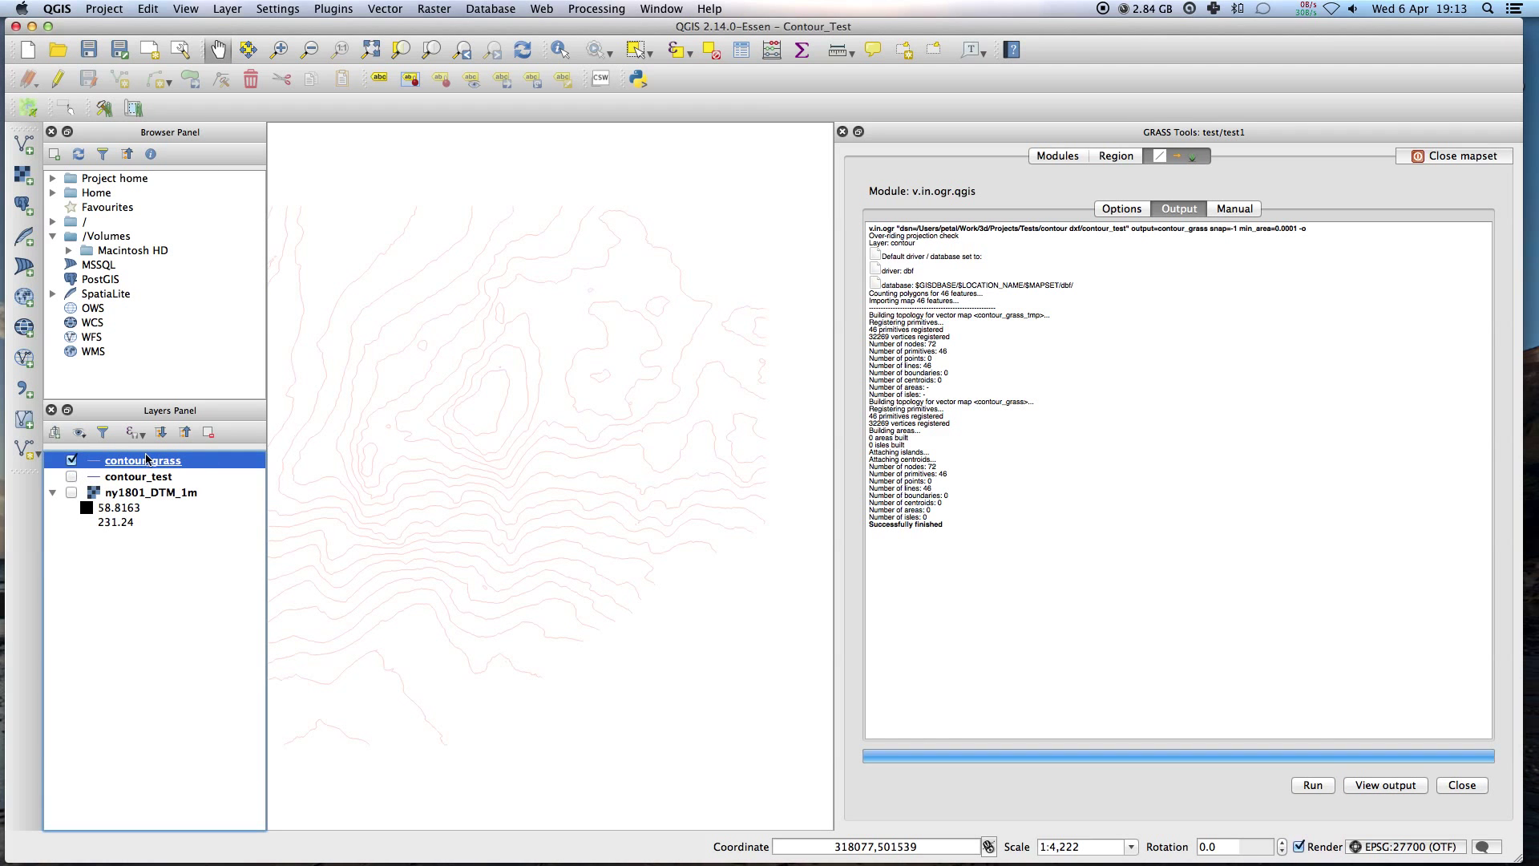
right_click(94, 463)
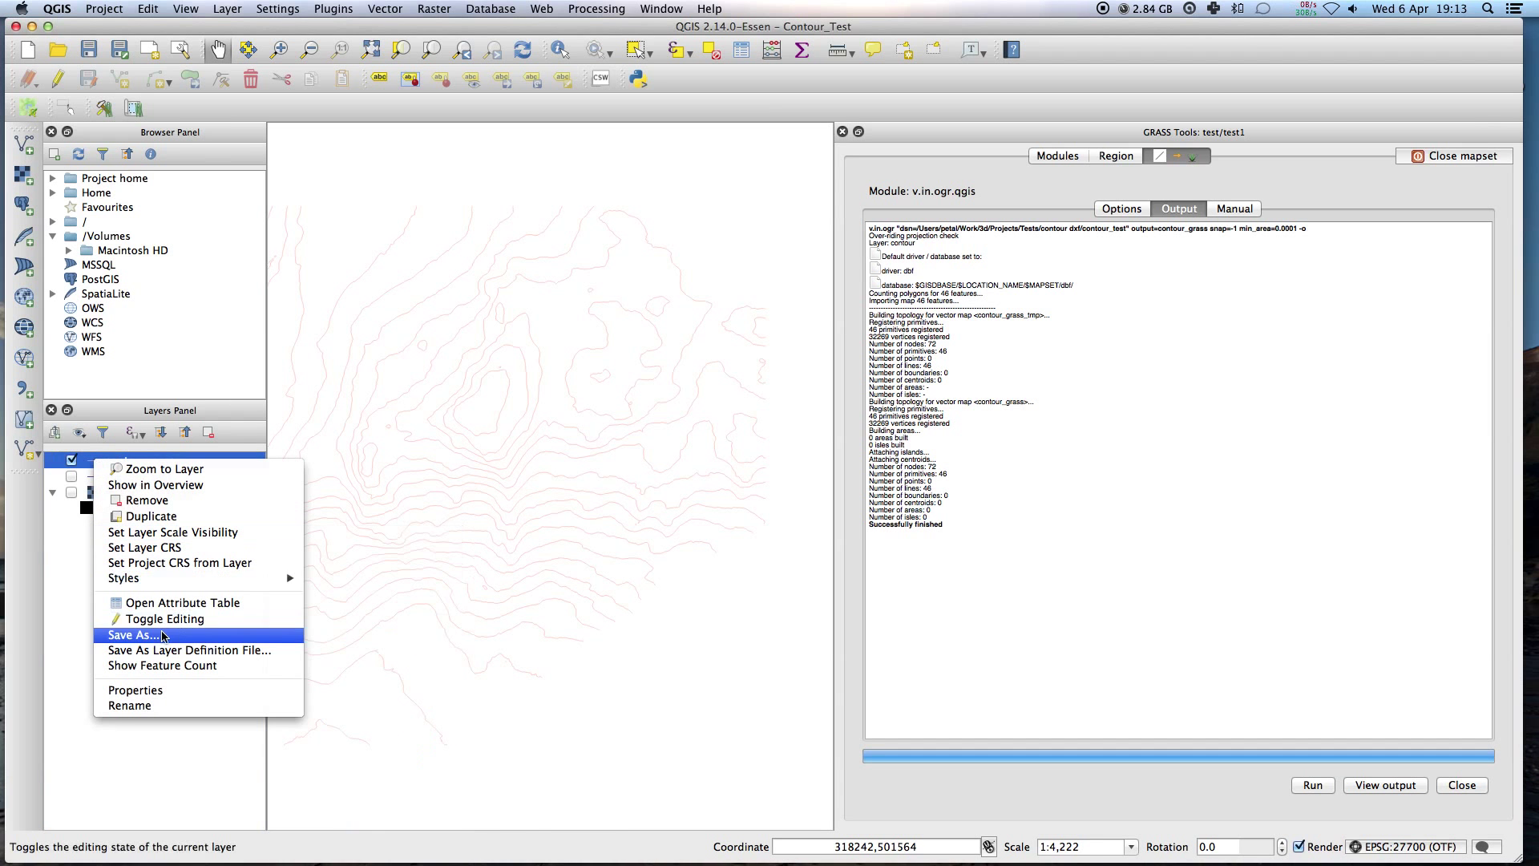
mouse_move(184, 578)
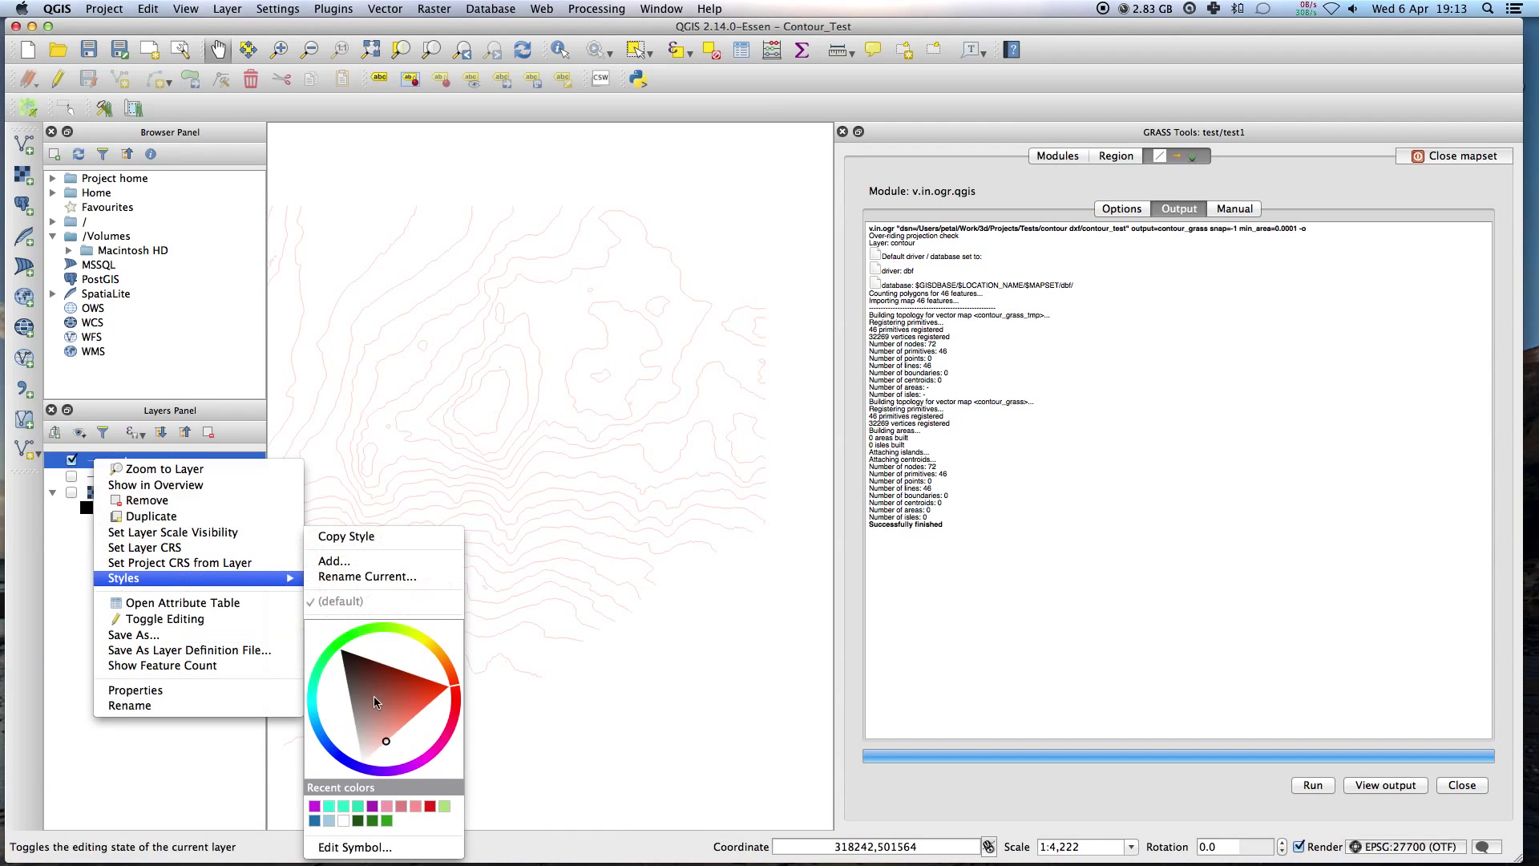
left_click(331, 652)
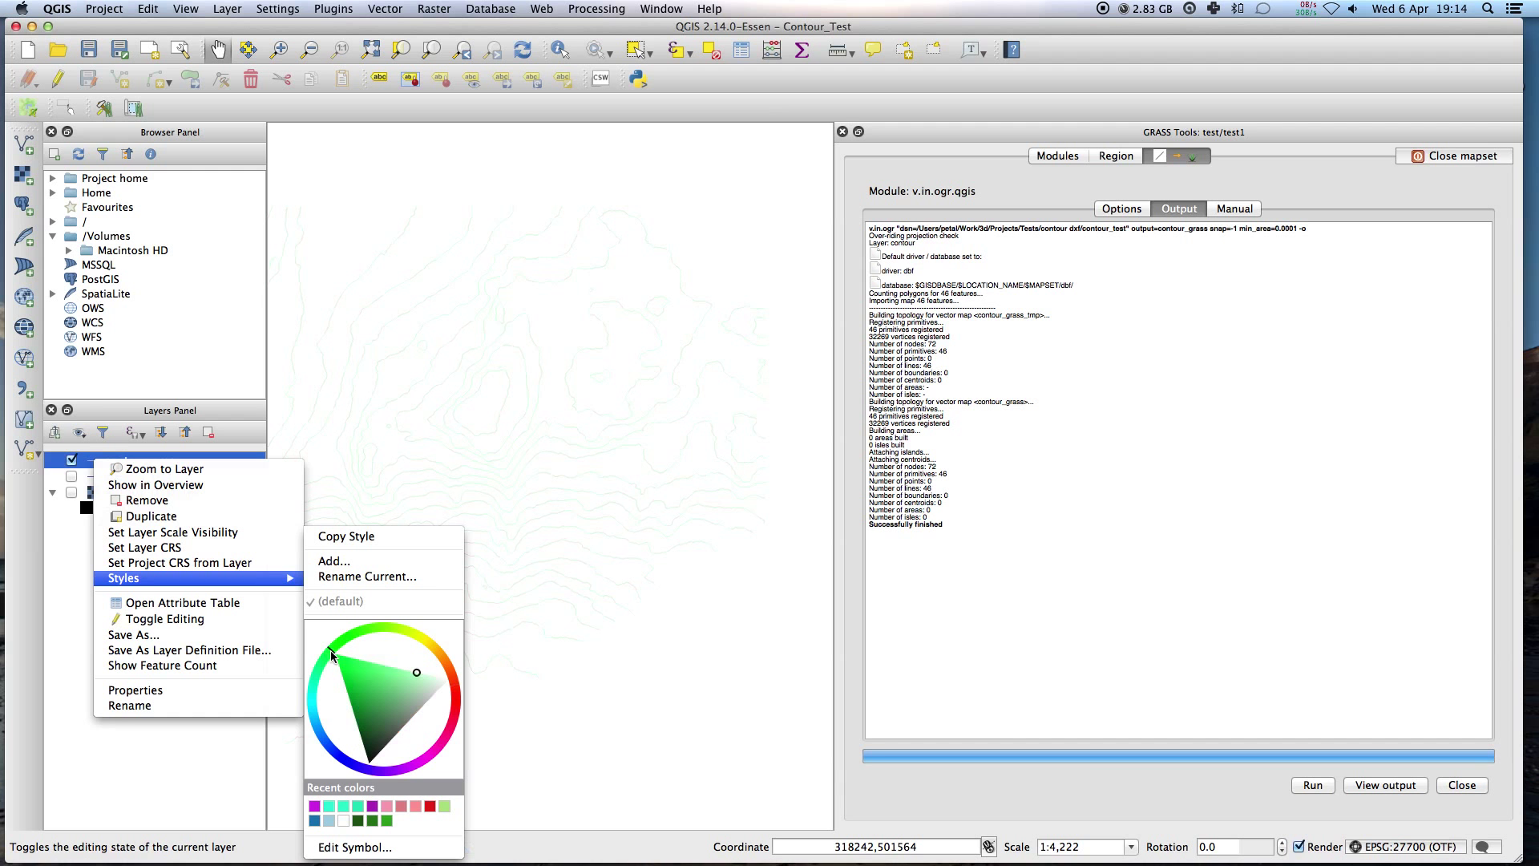
left_click_drag(364, 675, 355, 712)
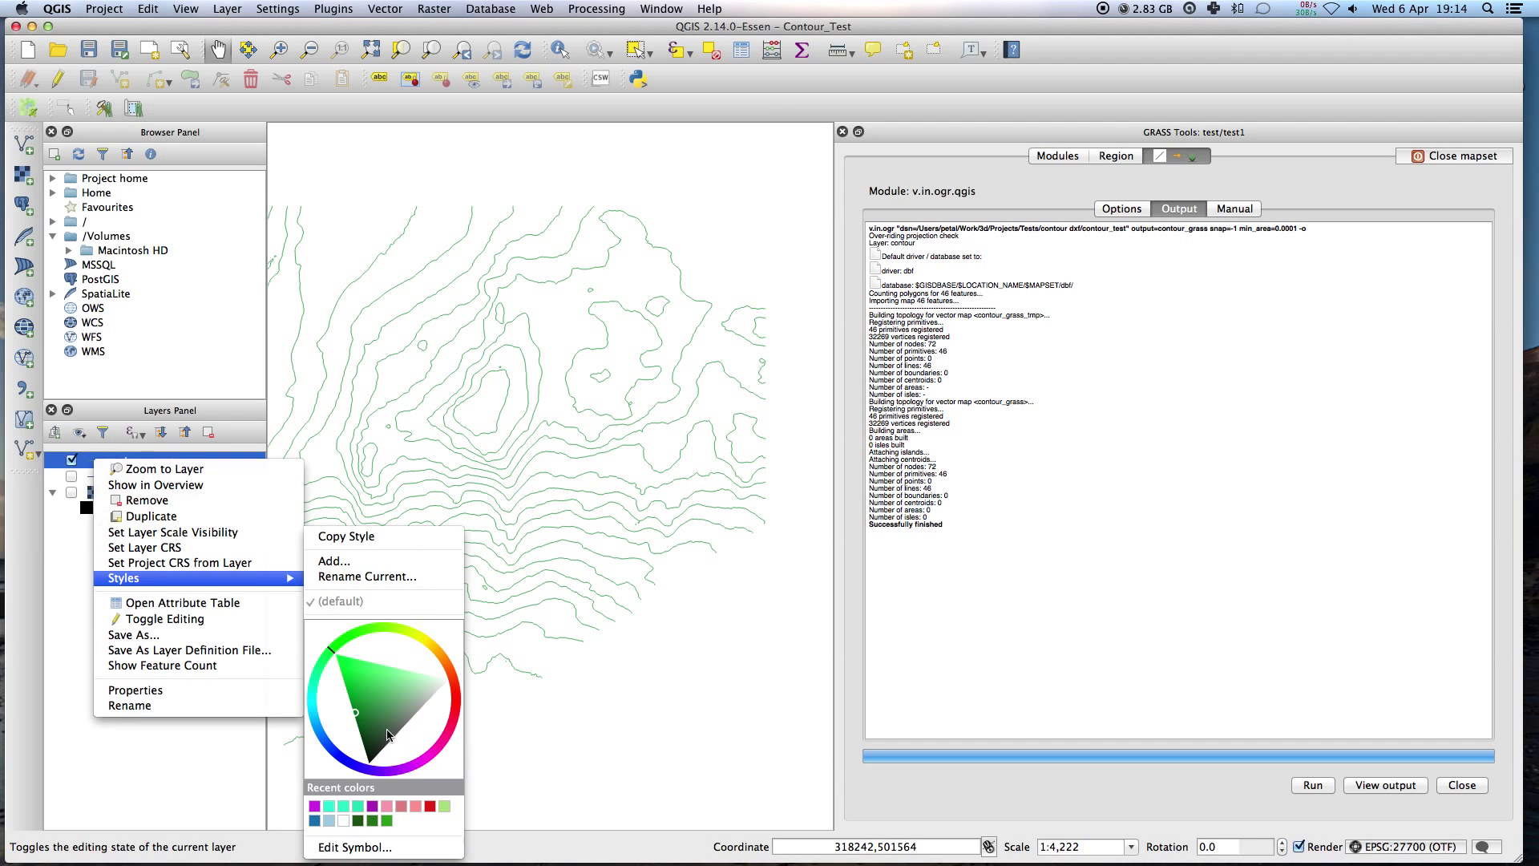
left_click(69, 635)
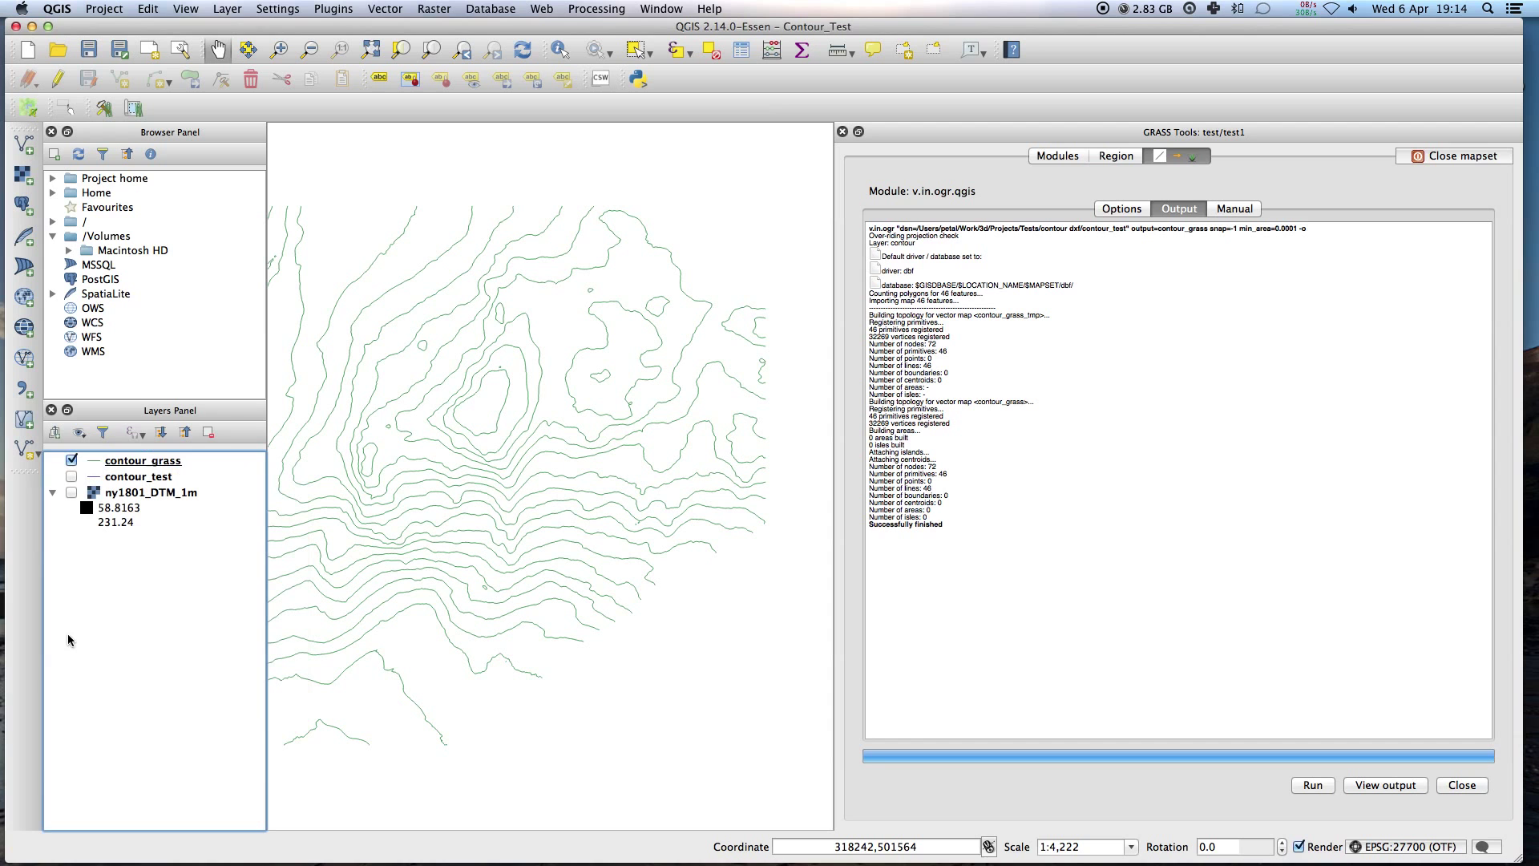
left_click(148, 460)
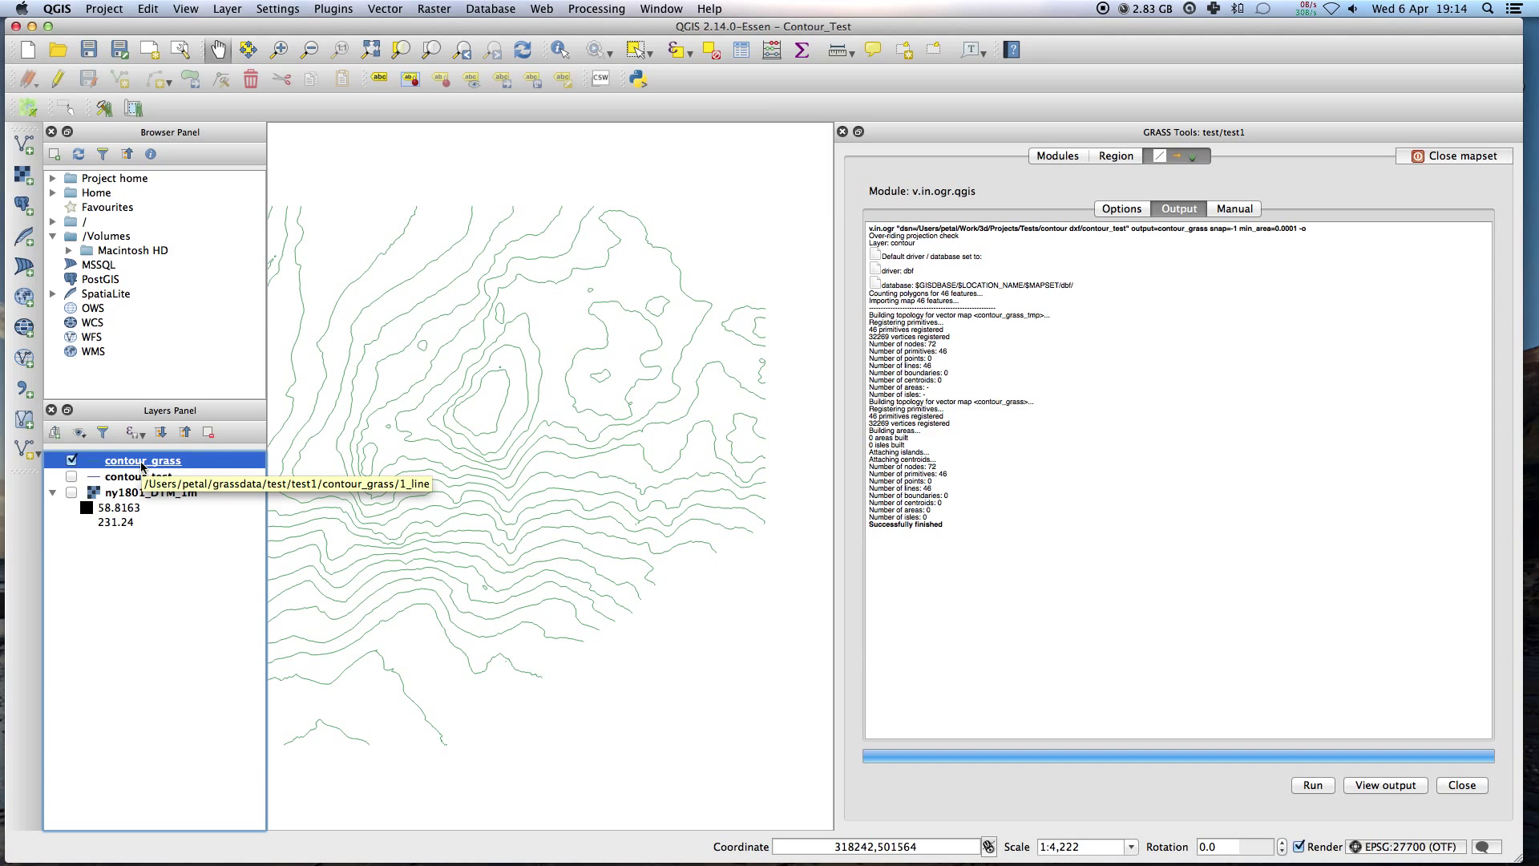
left_click(1055, 156)
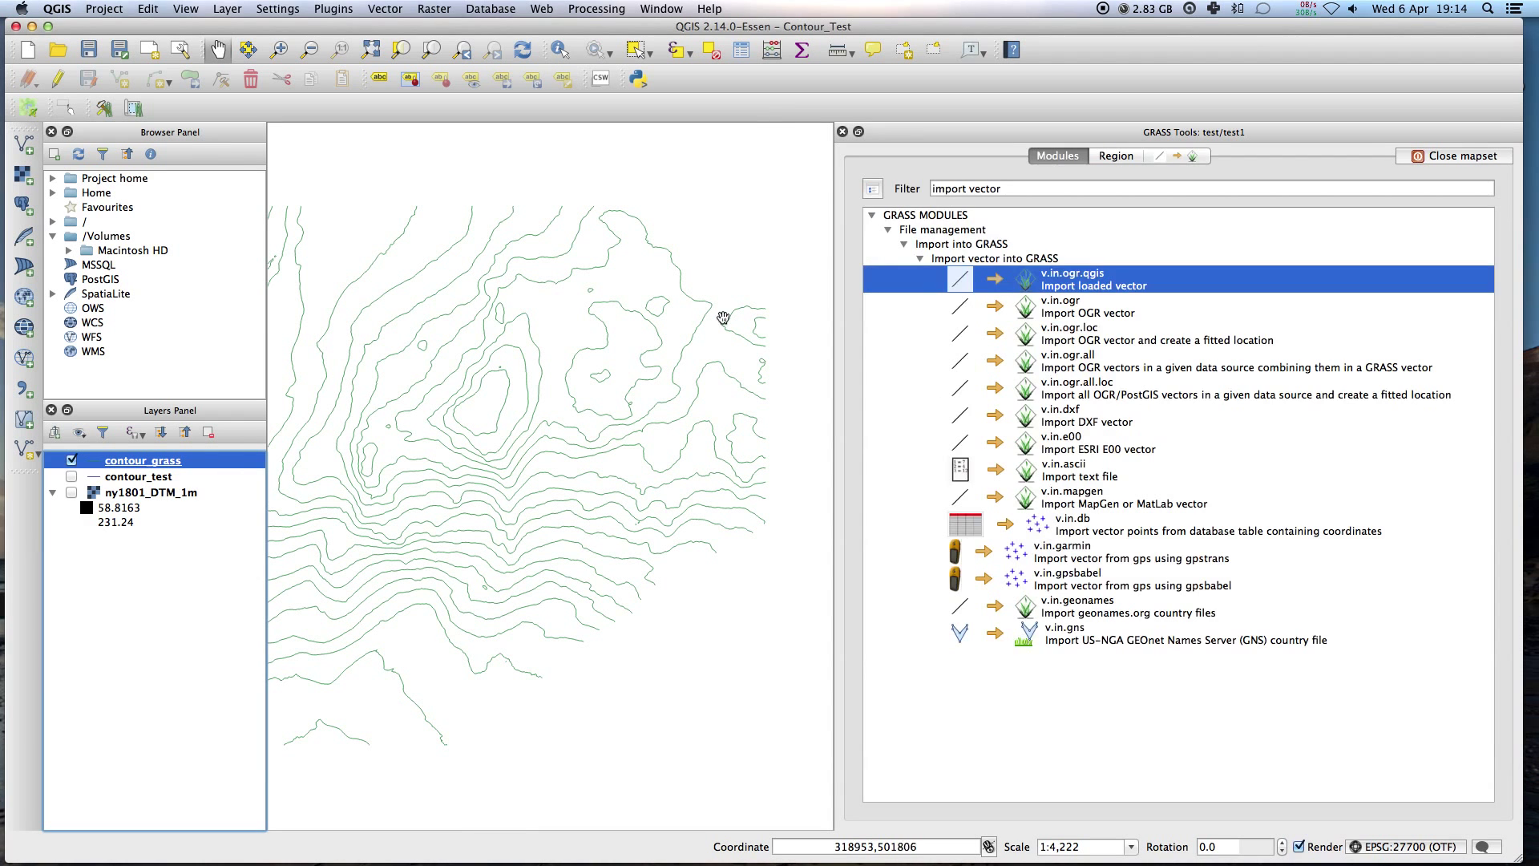
Step: Filter the GRASS modules by '3d' and open v.to.3d.attr
triple_click(972, 189)
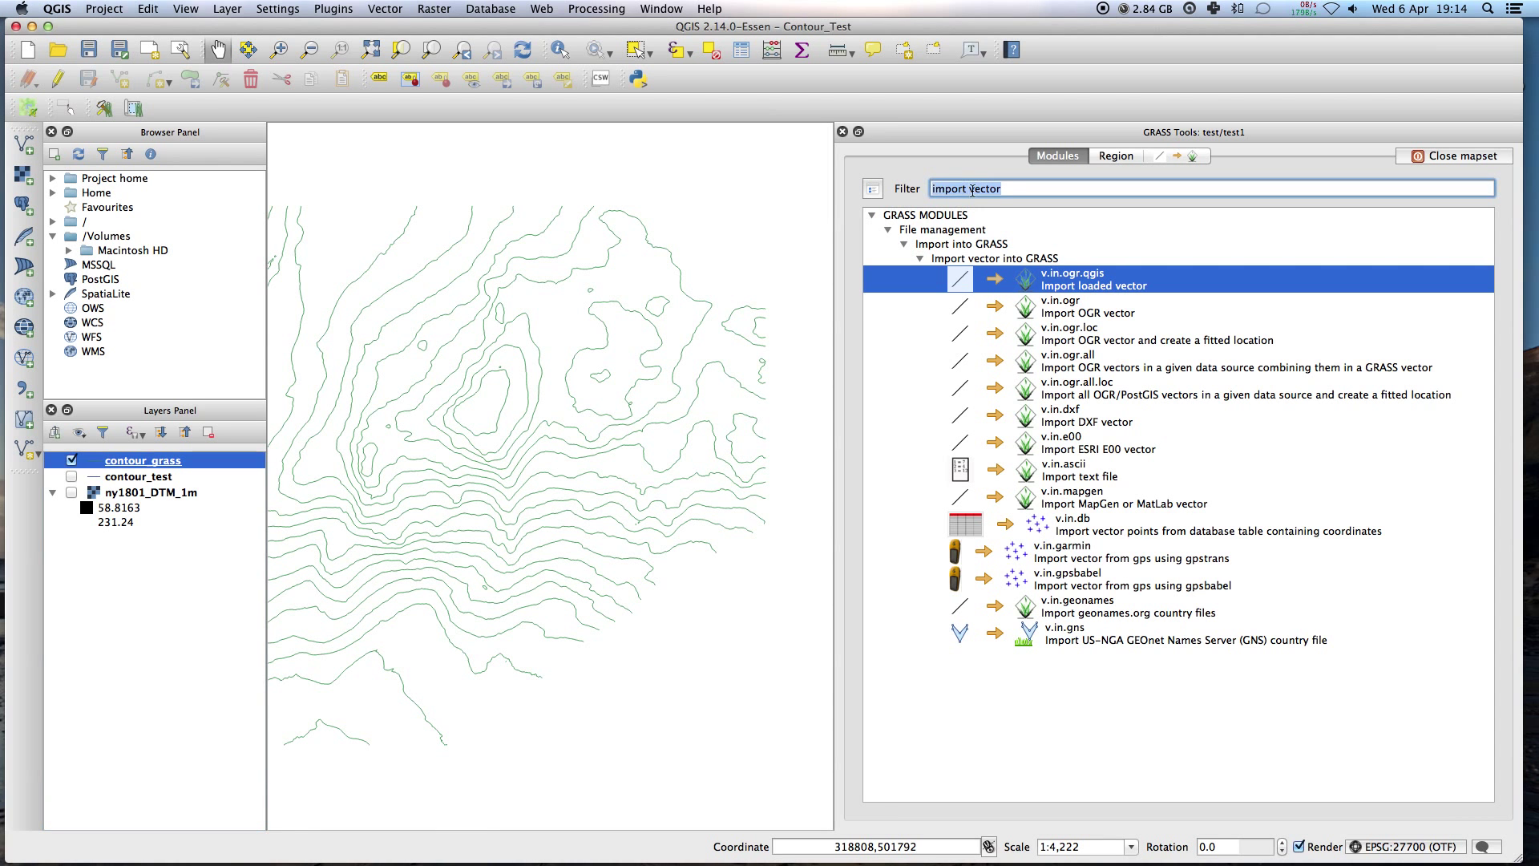
type("3d")
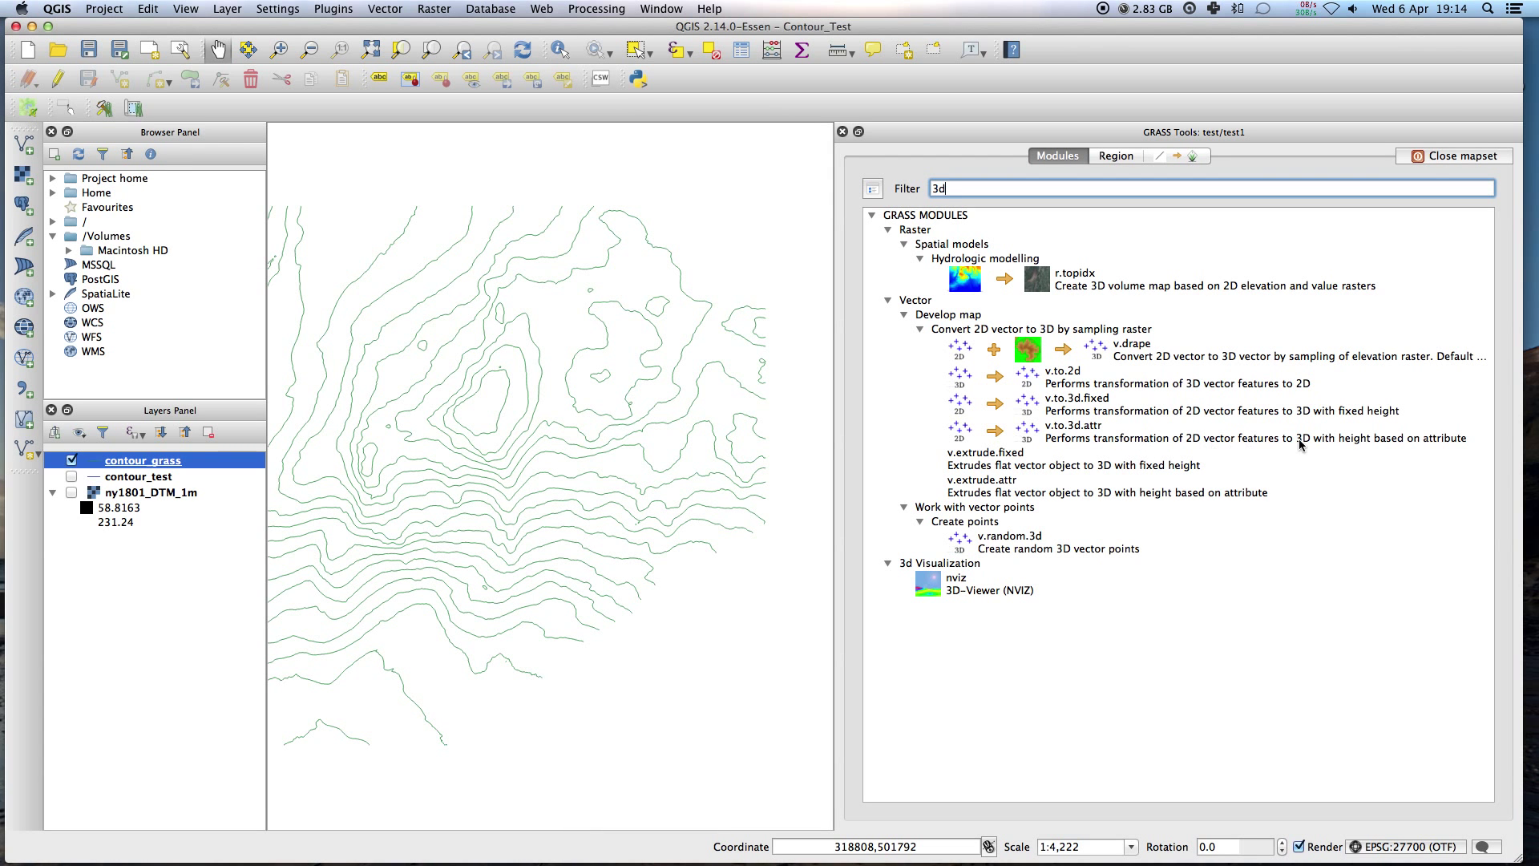
double_click(1063, 434)
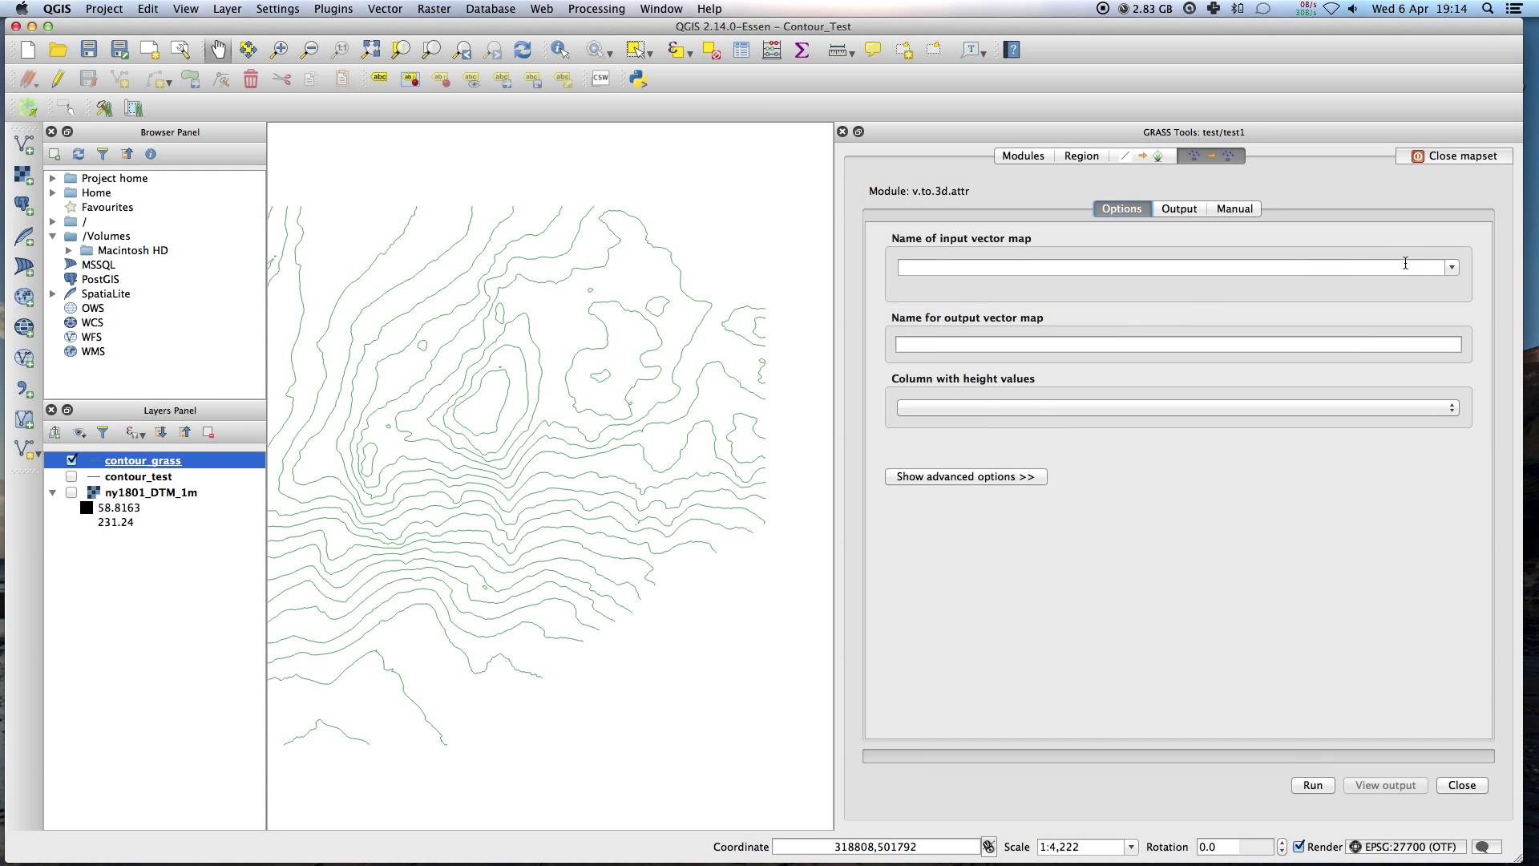
Step: Choose contour_grass as the input vector map in v.to.3d.attr
left_click(1453, 268)
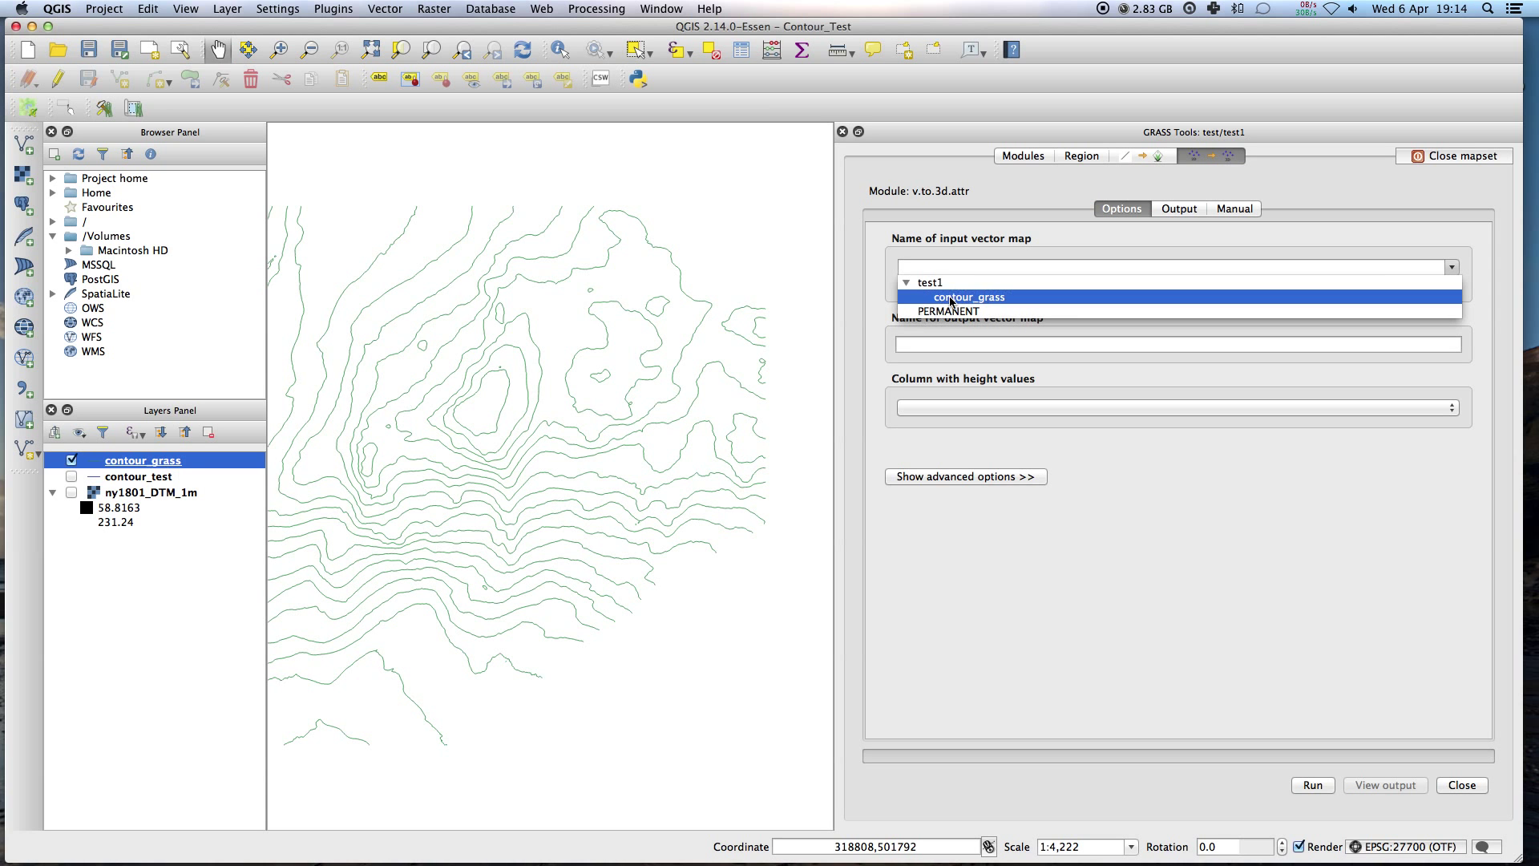
left_click(980, 296)
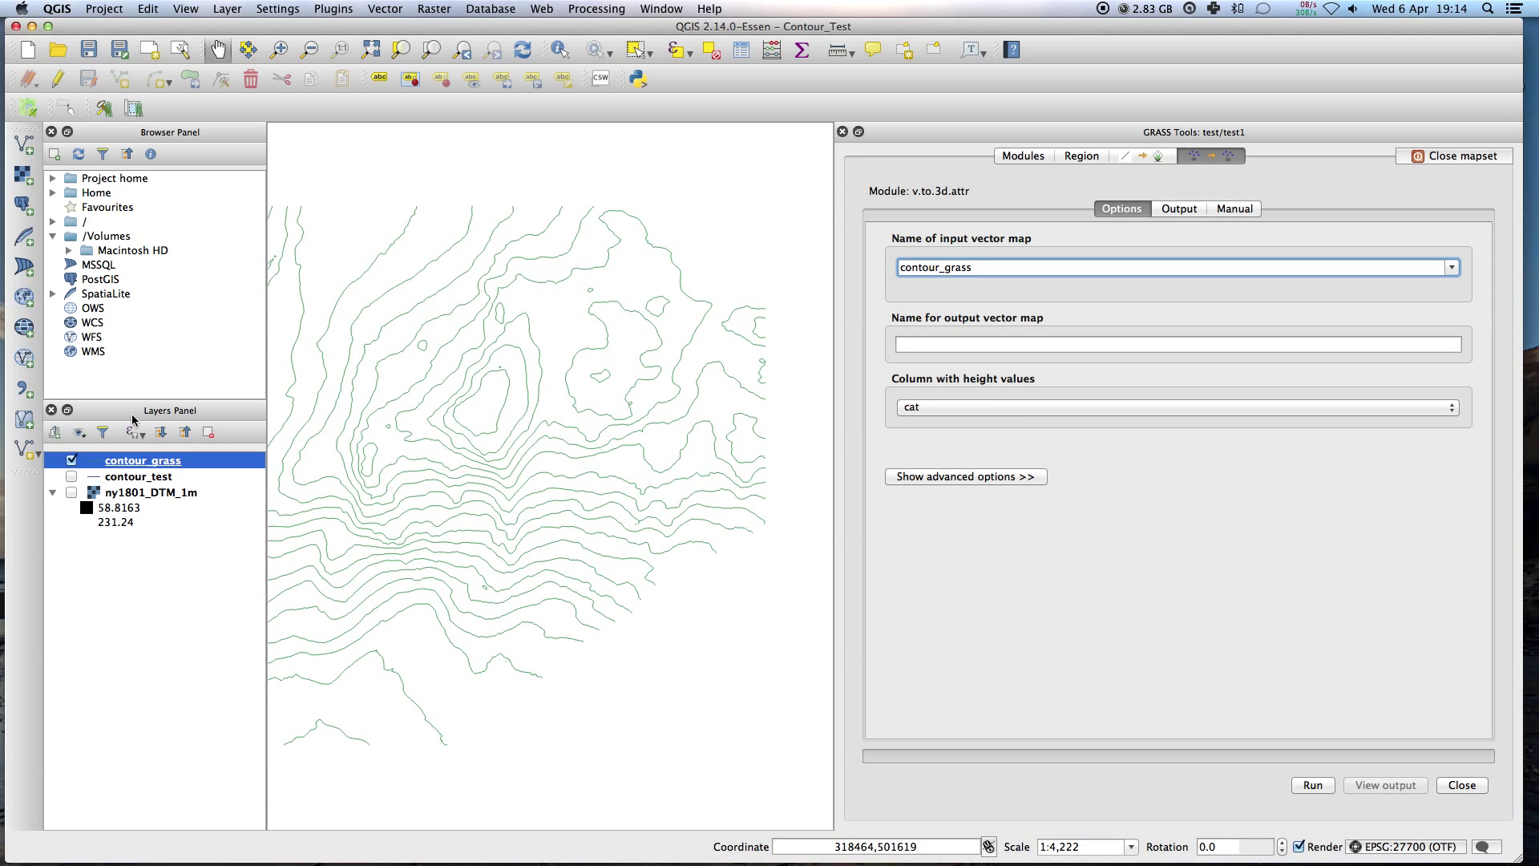
right_click(137, 463)
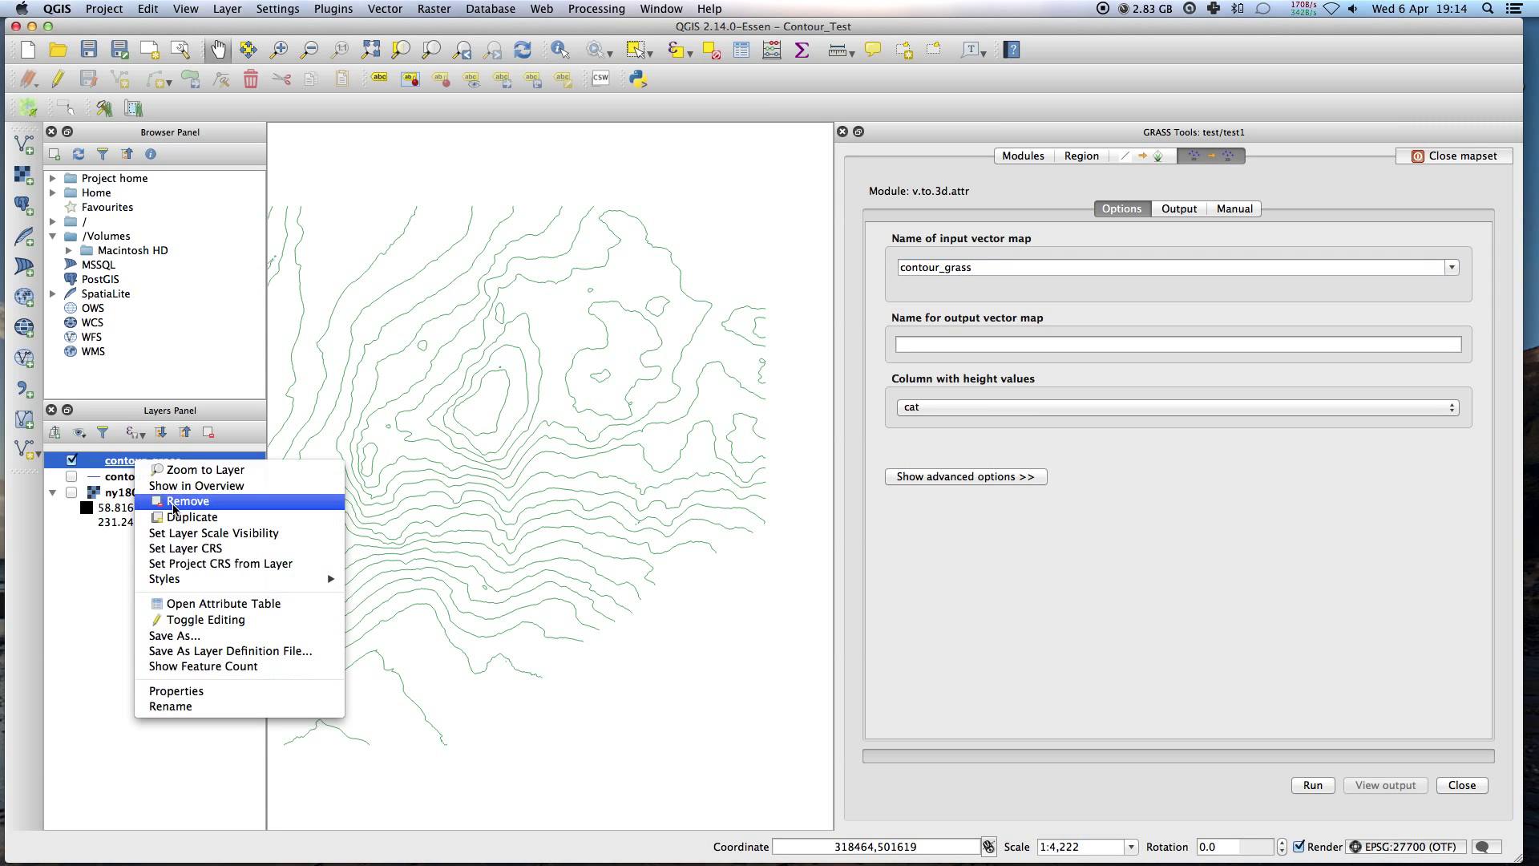
Step: Open the contour_grass attribute table and sort ELEV from highest to lowest
left_click(223, 605)
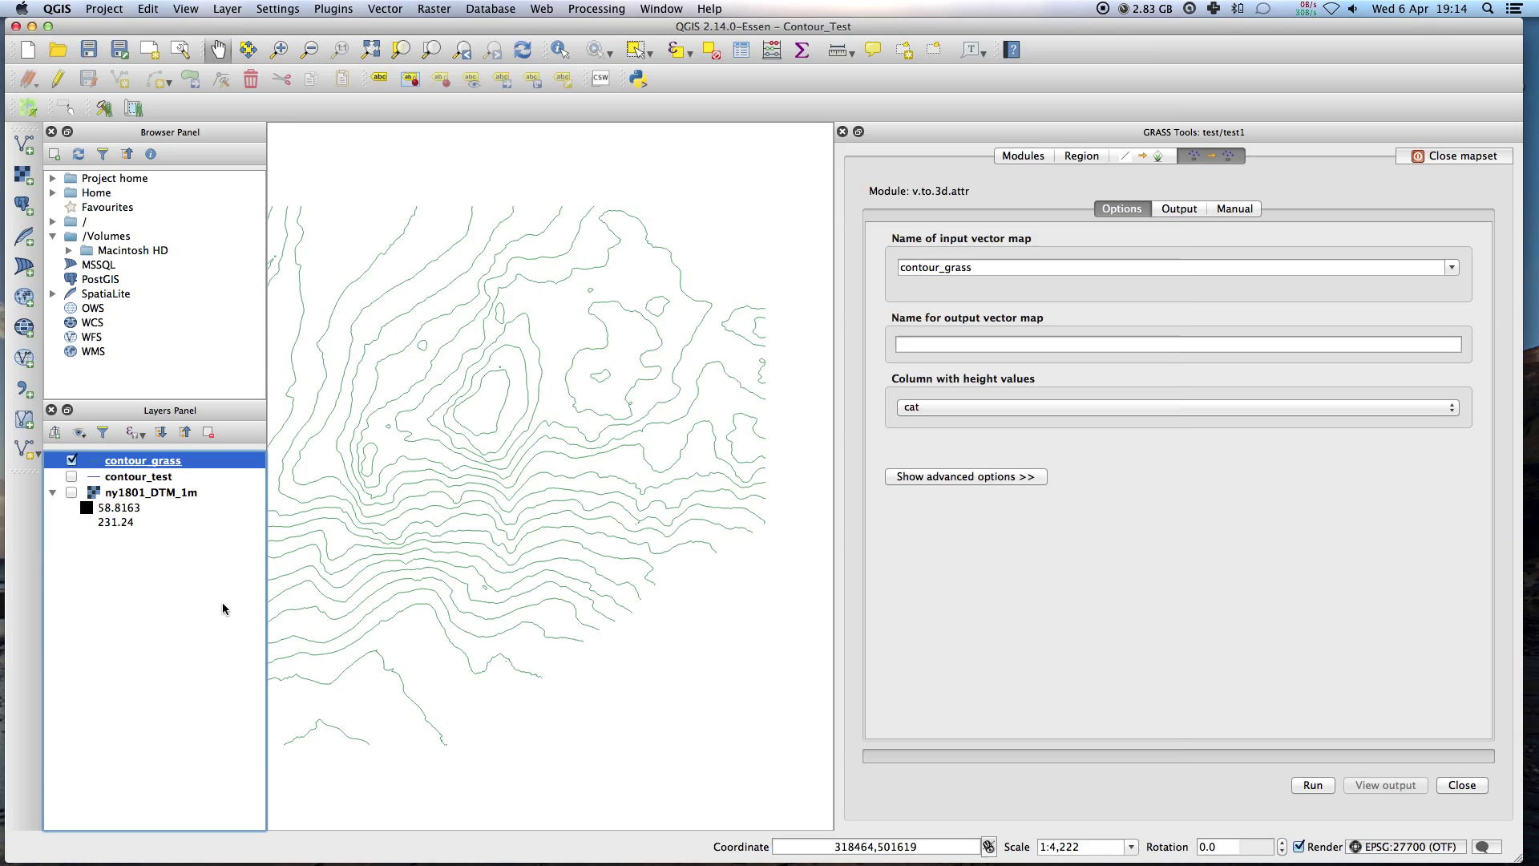
left_click(551, 105)
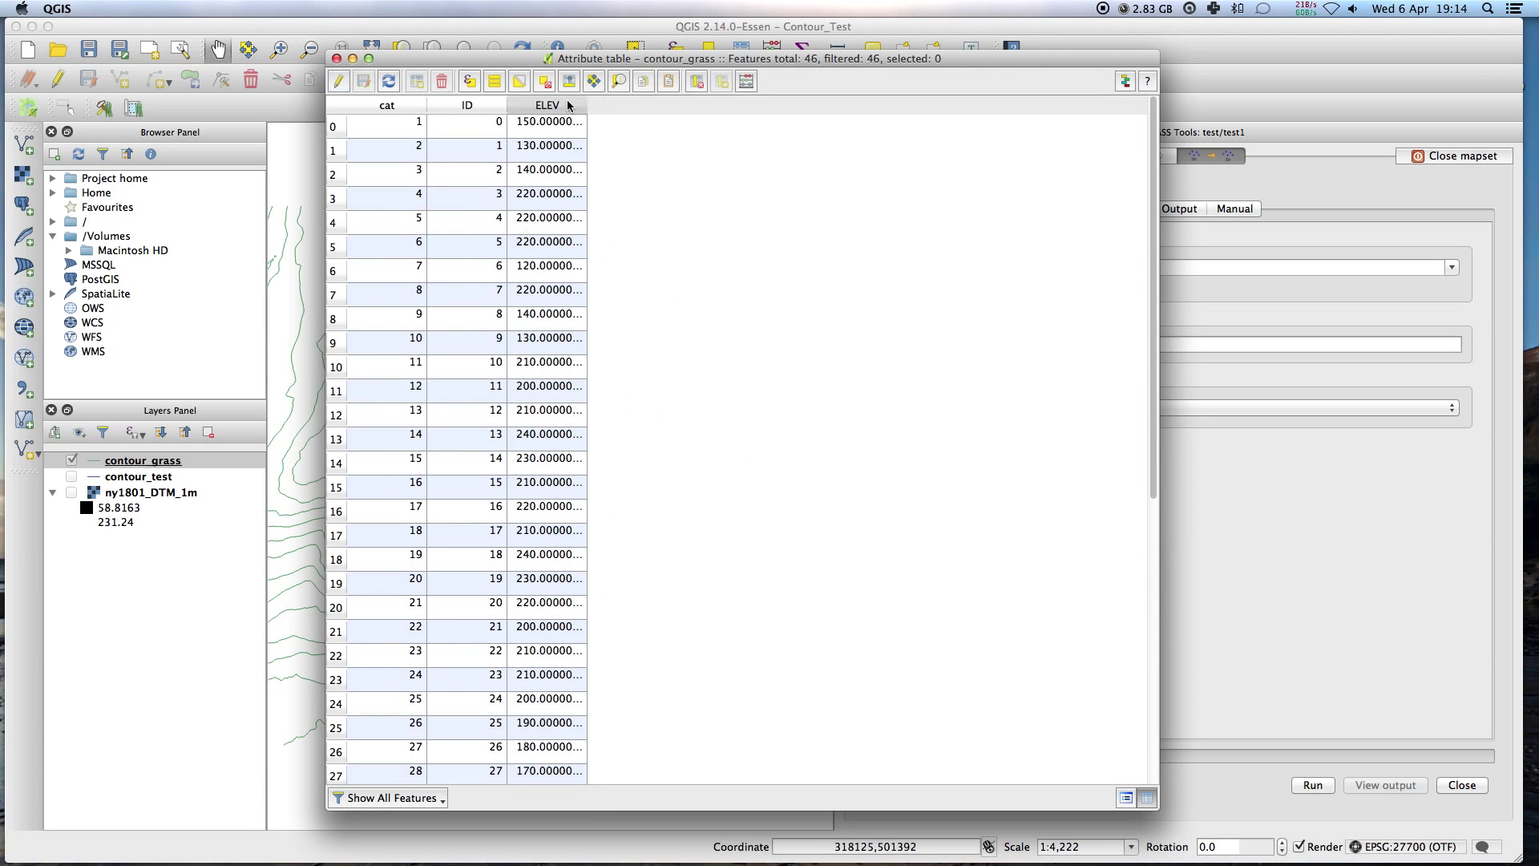
left_click(553, 105)
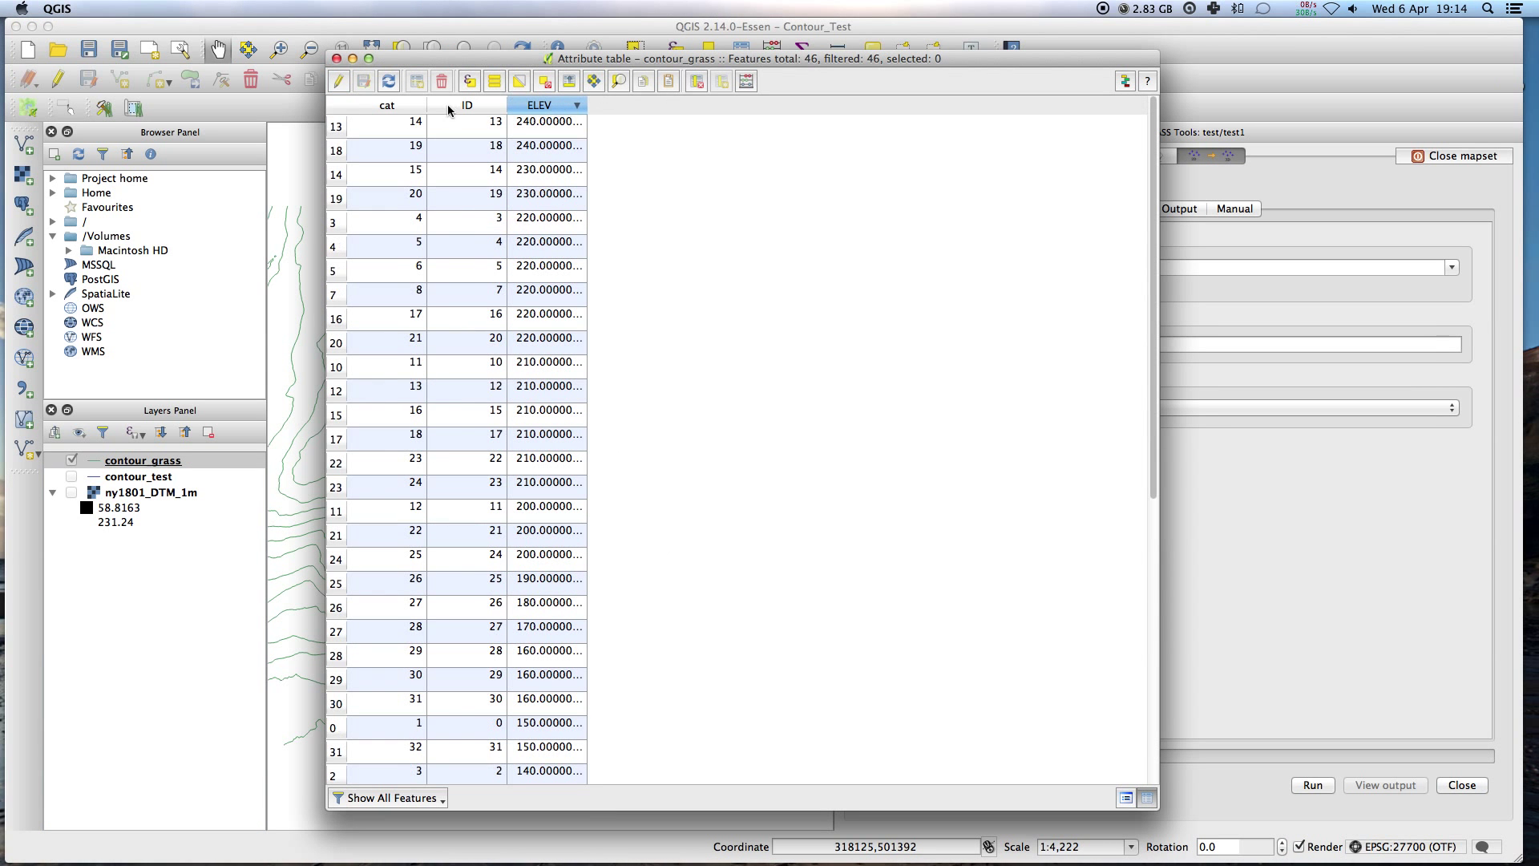
left_click_drag(507, 57, 315, 80)
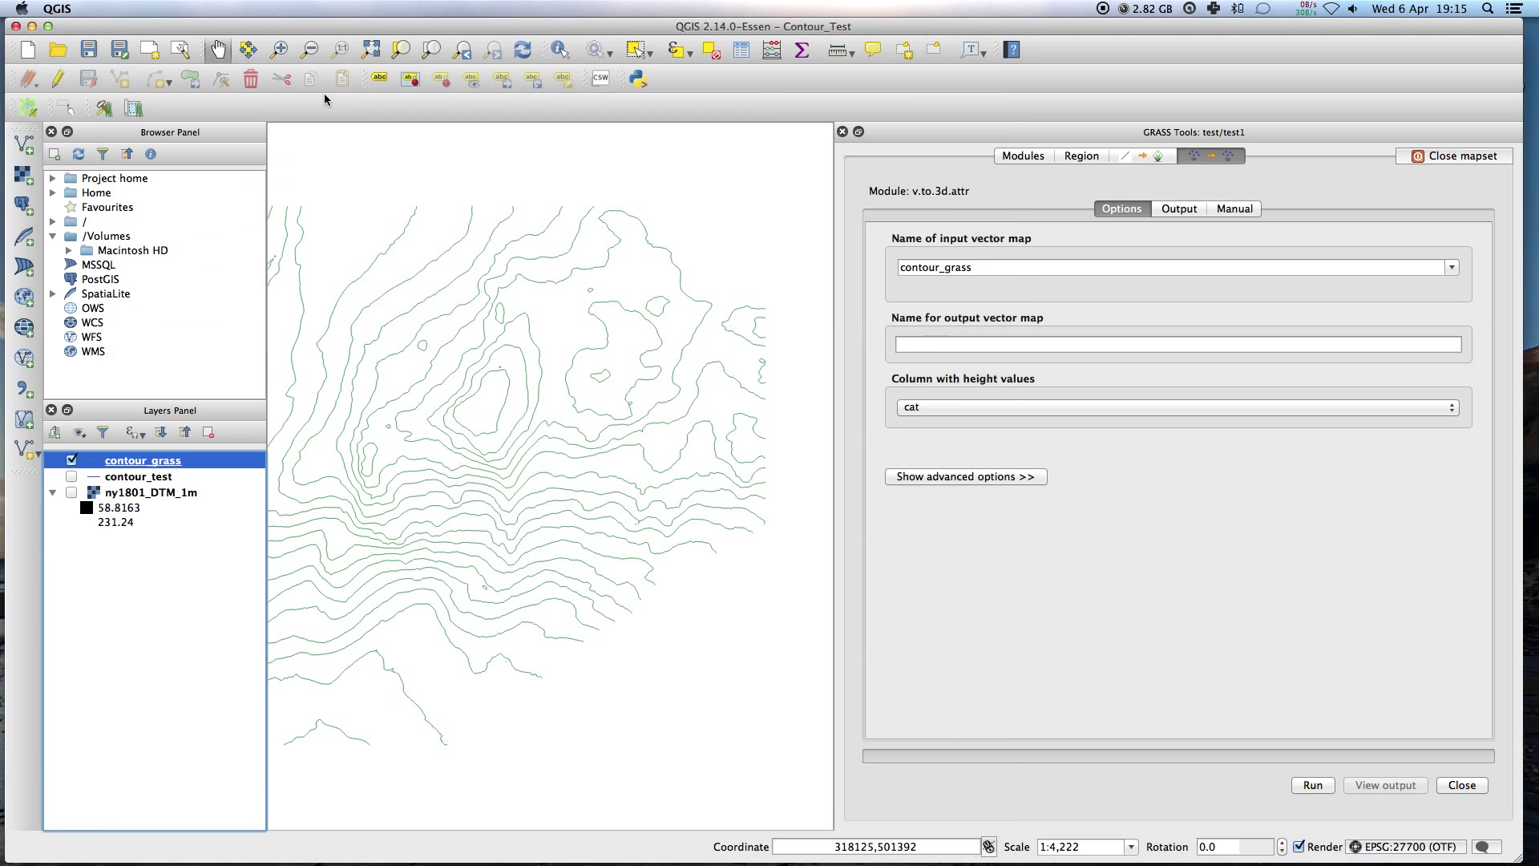
Step: Run v.to.3d.attr with ELEV heights into contour_grass_ELEV and add it to the map
left_click(144, 81)
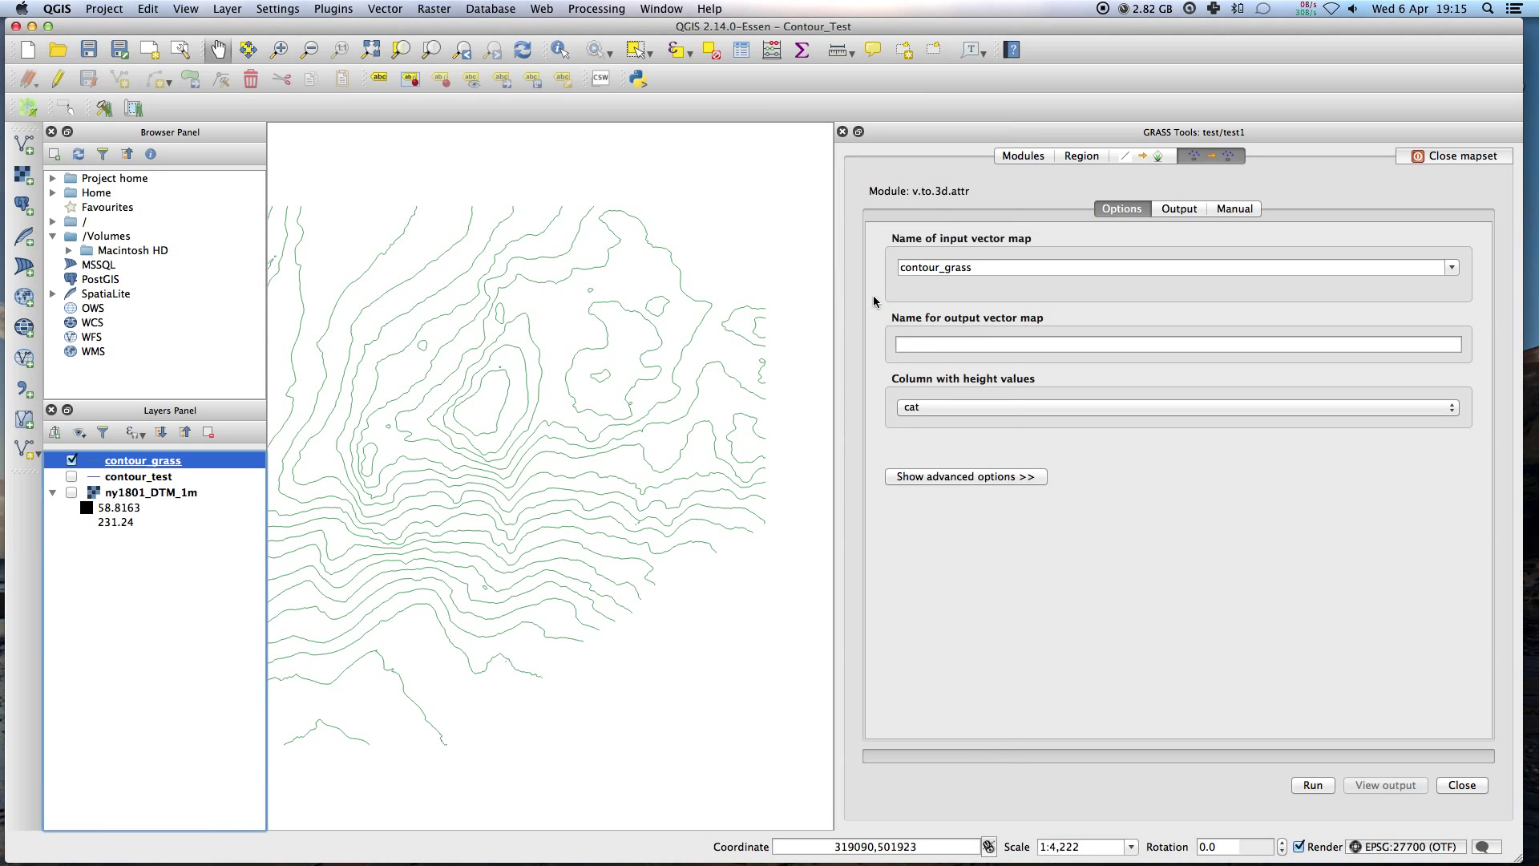
left_click(951, 405)
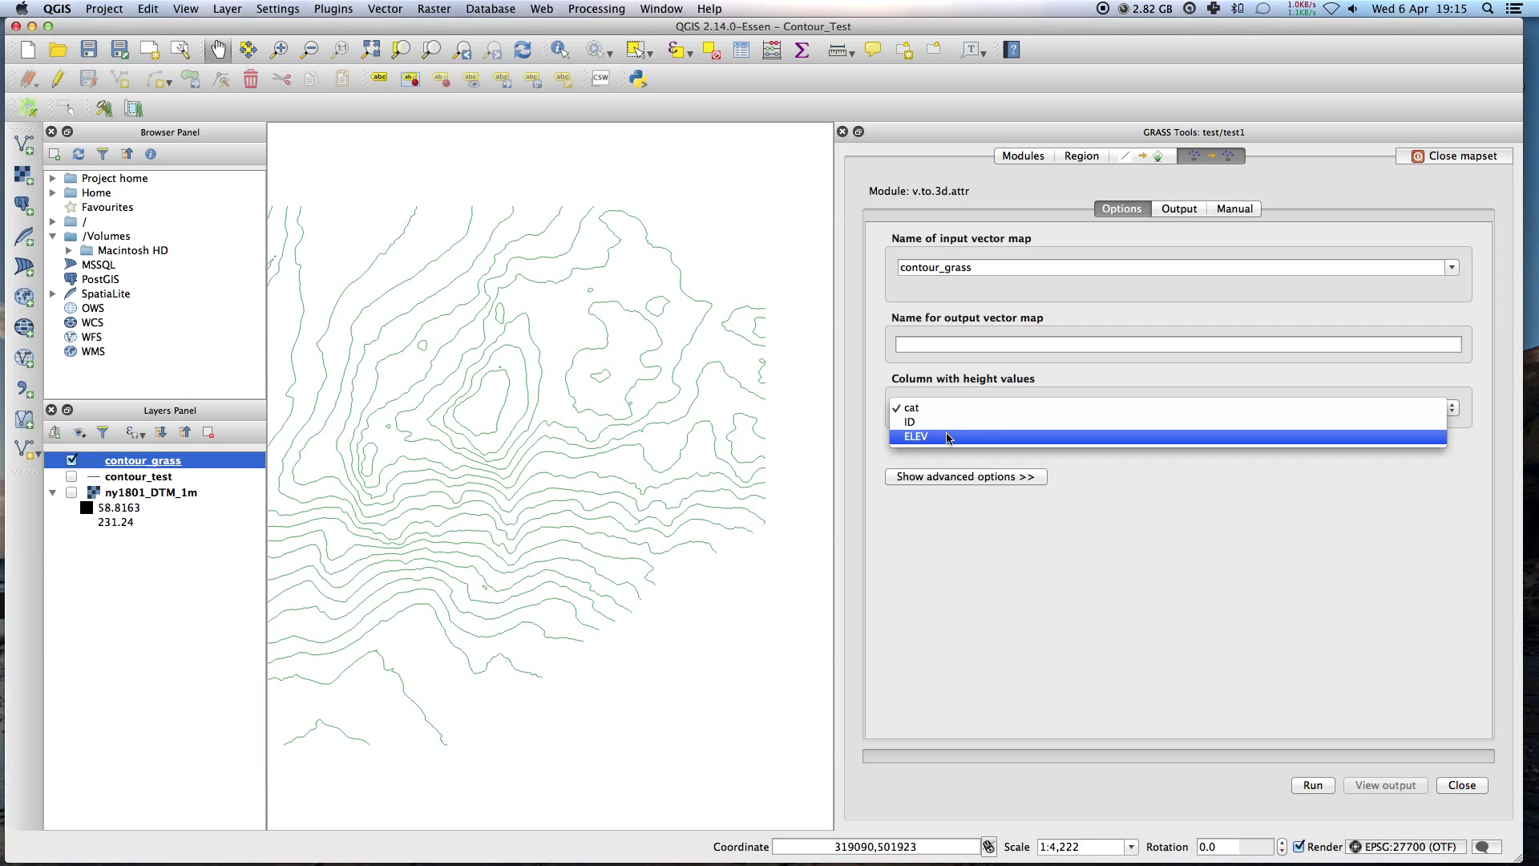
left_click(948, 437)
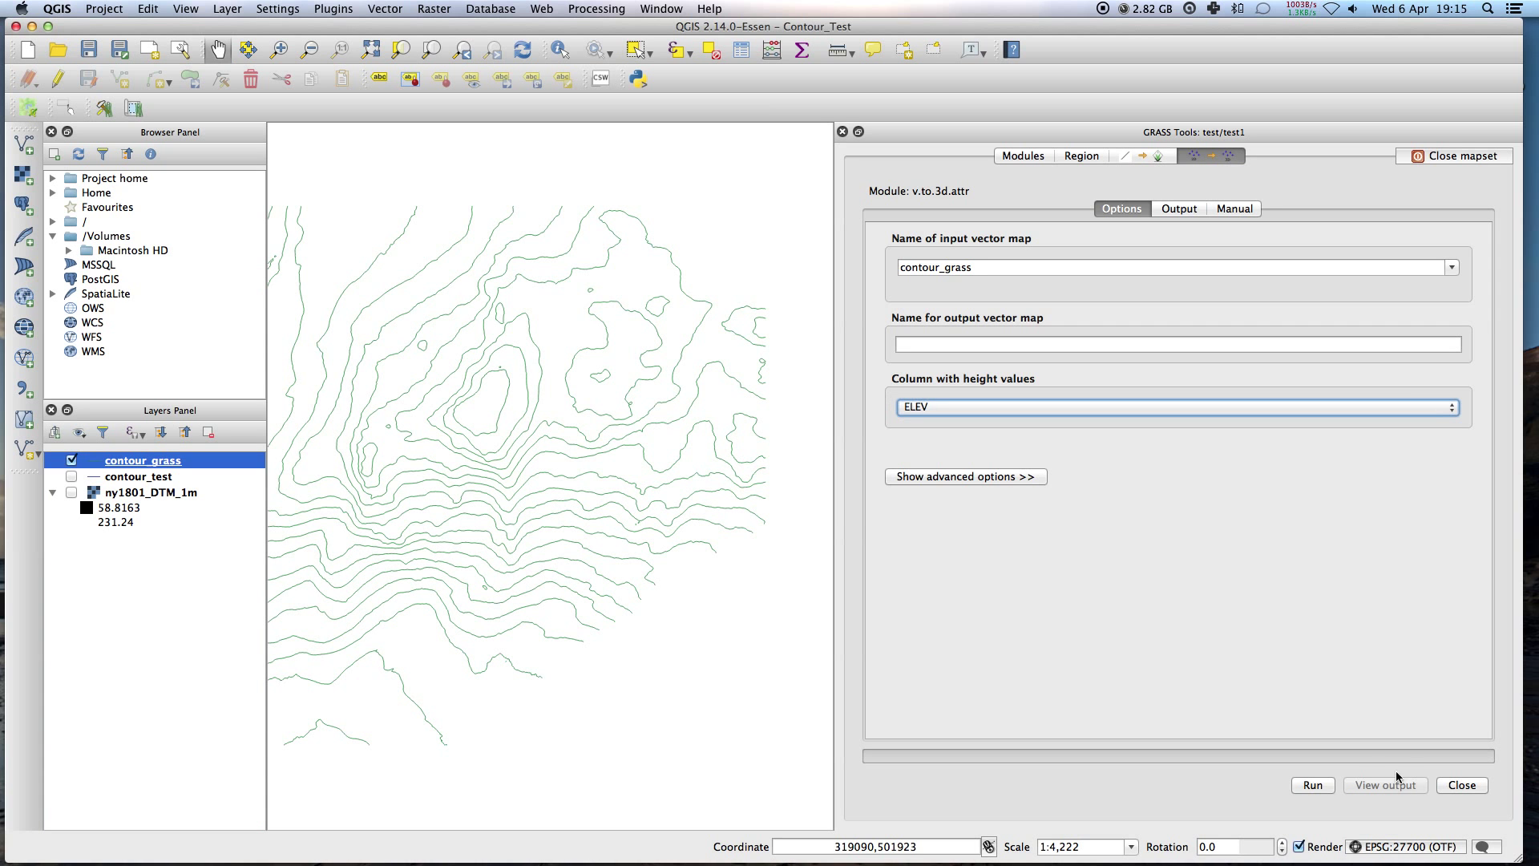
left_click(1315, 785)
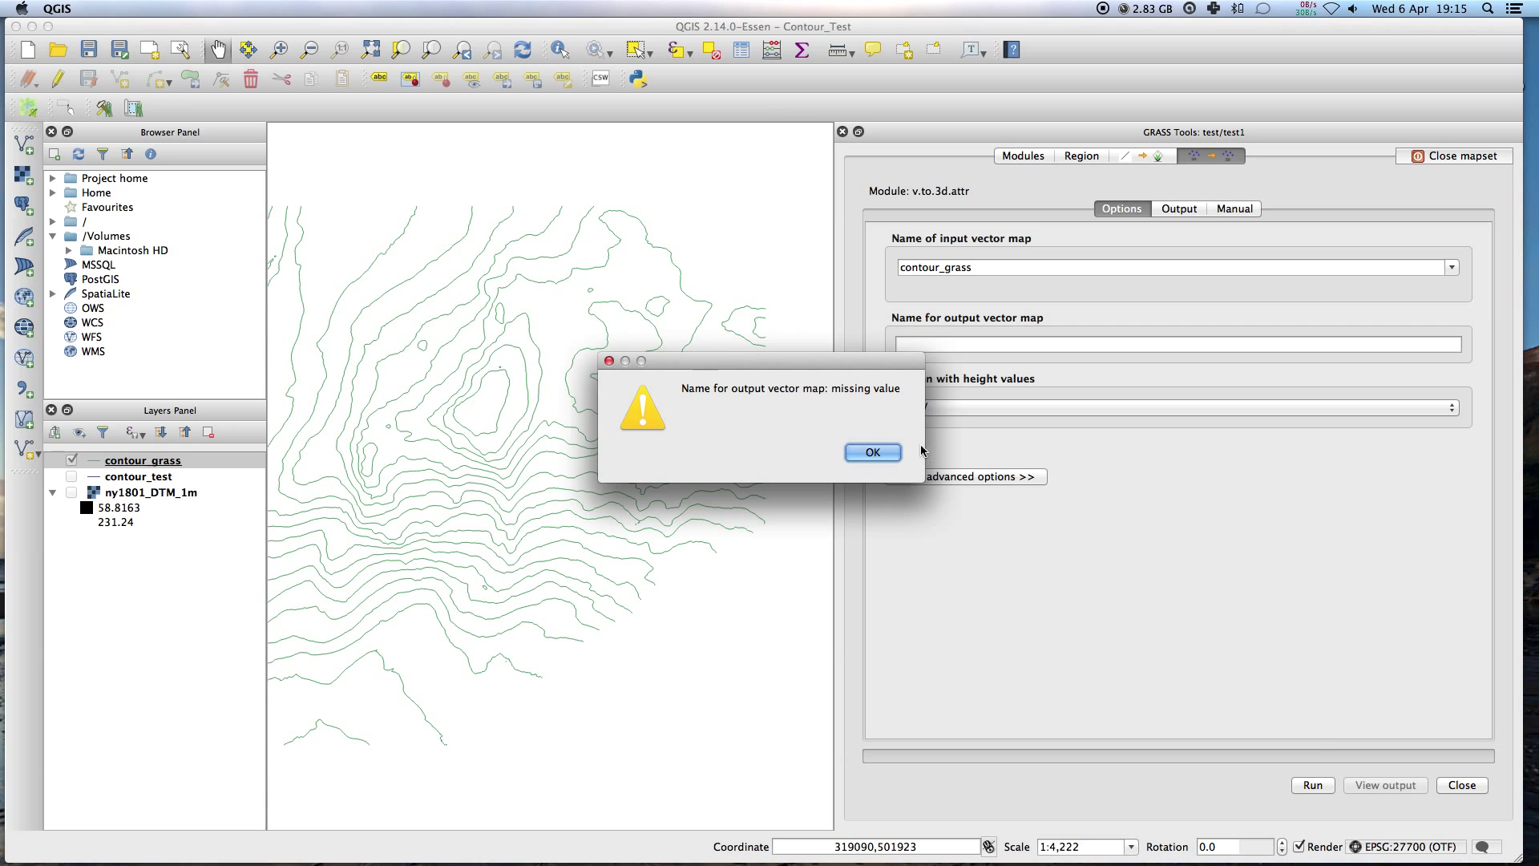
left_click(882, 452)
left_click(945, 343)
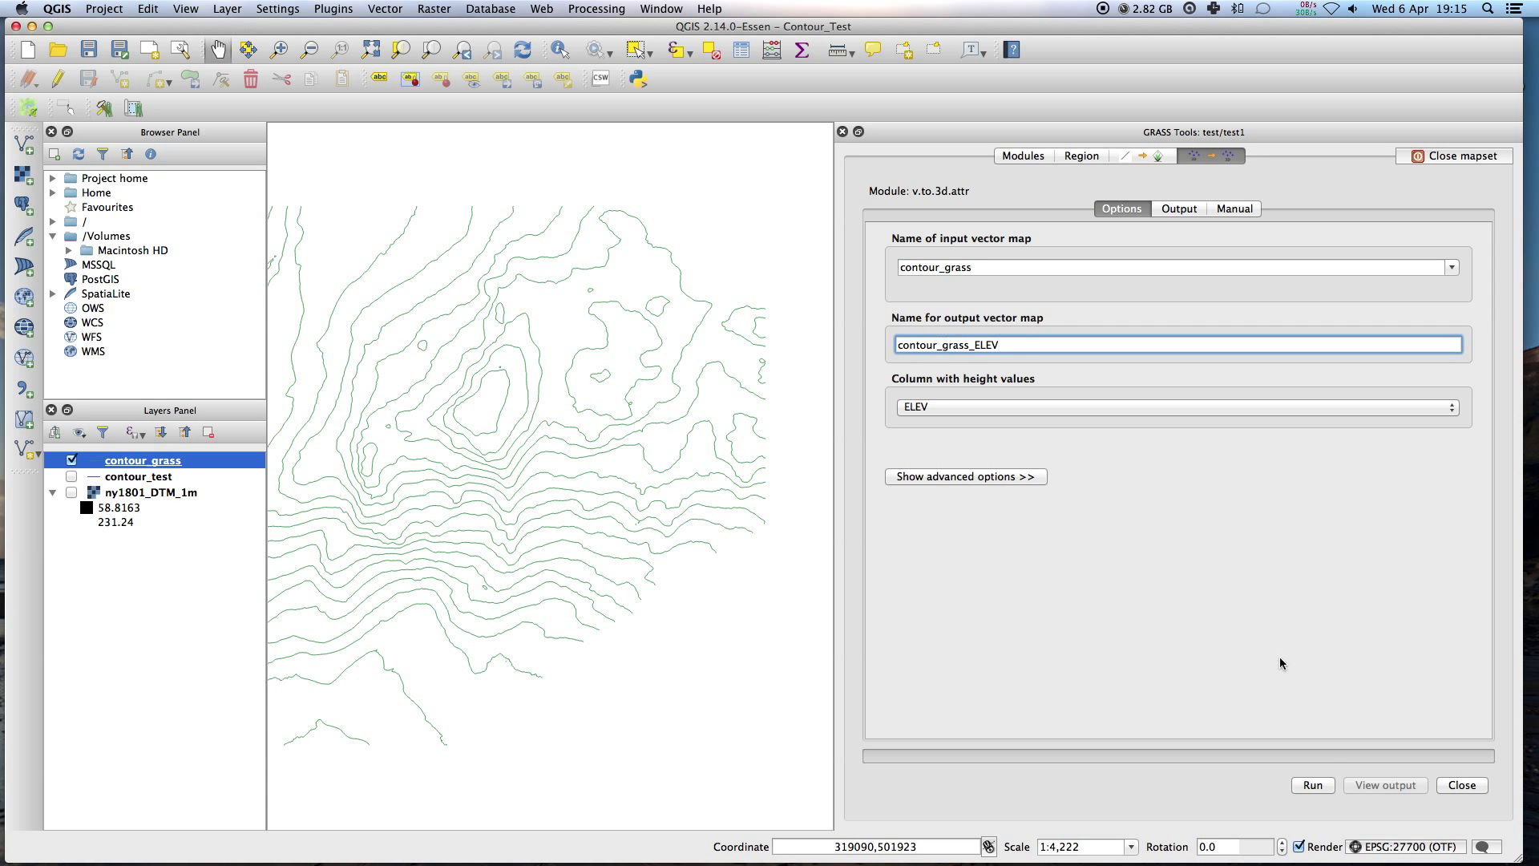
left_click(1315, 784)
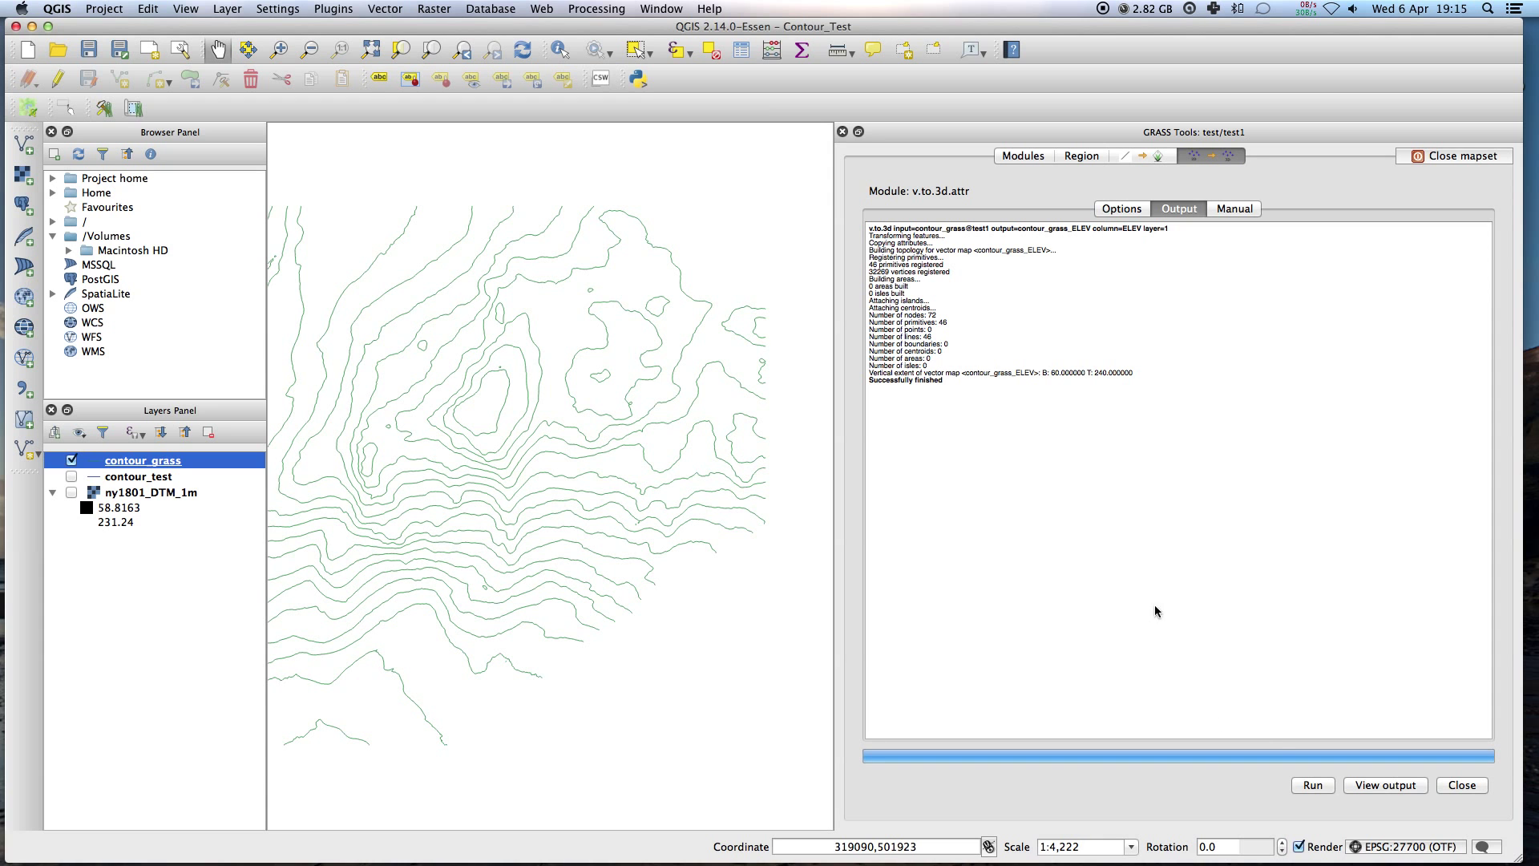
left_click(1393, 786)
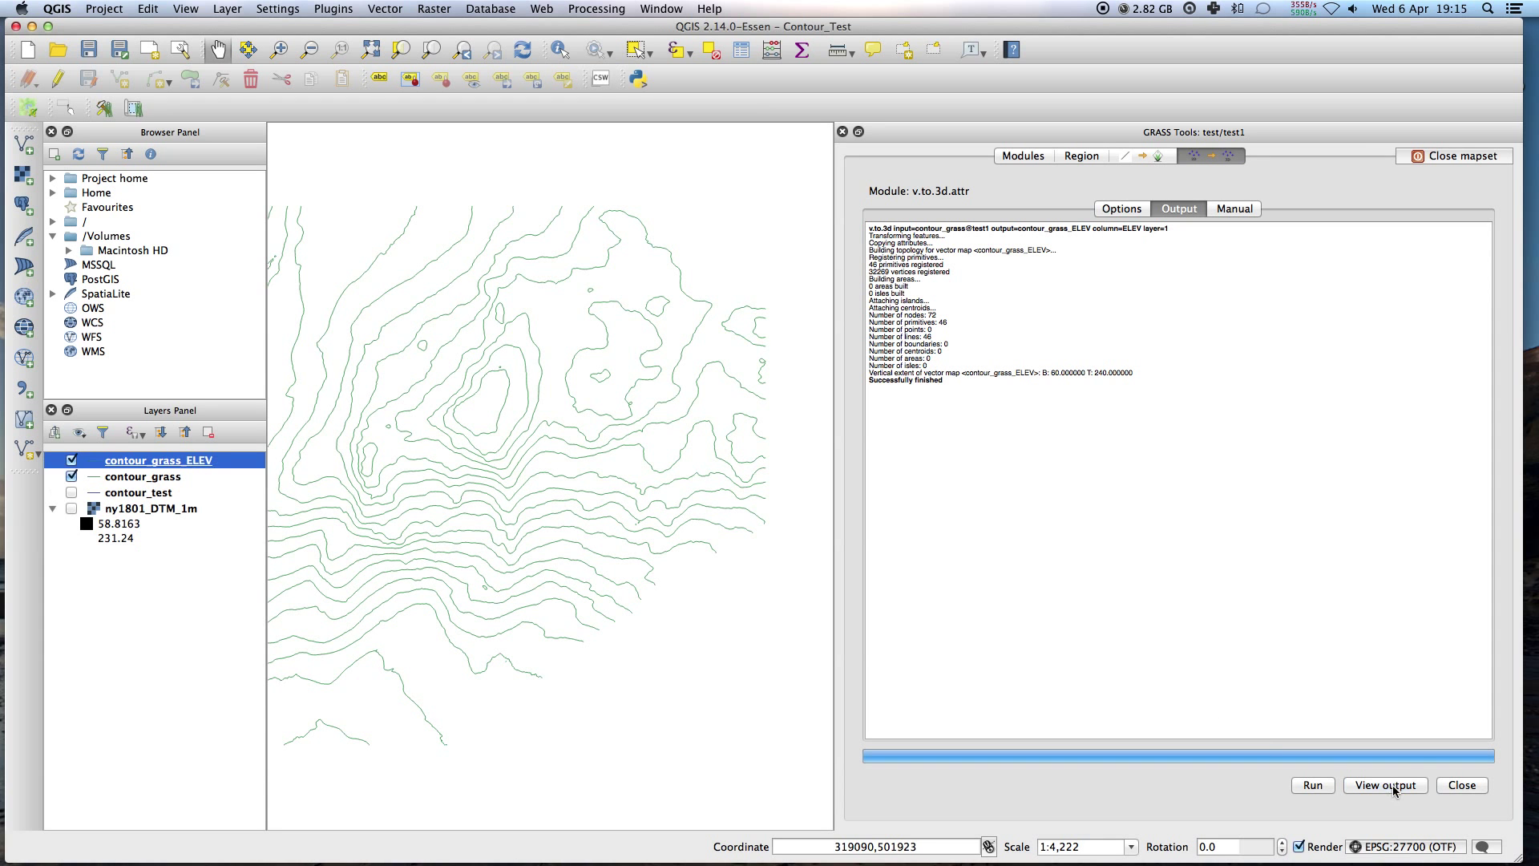
Step: Hide the original contour_grass layer and bring up the contour_grass_ELEV layer's context menu
left_click(72, 478)
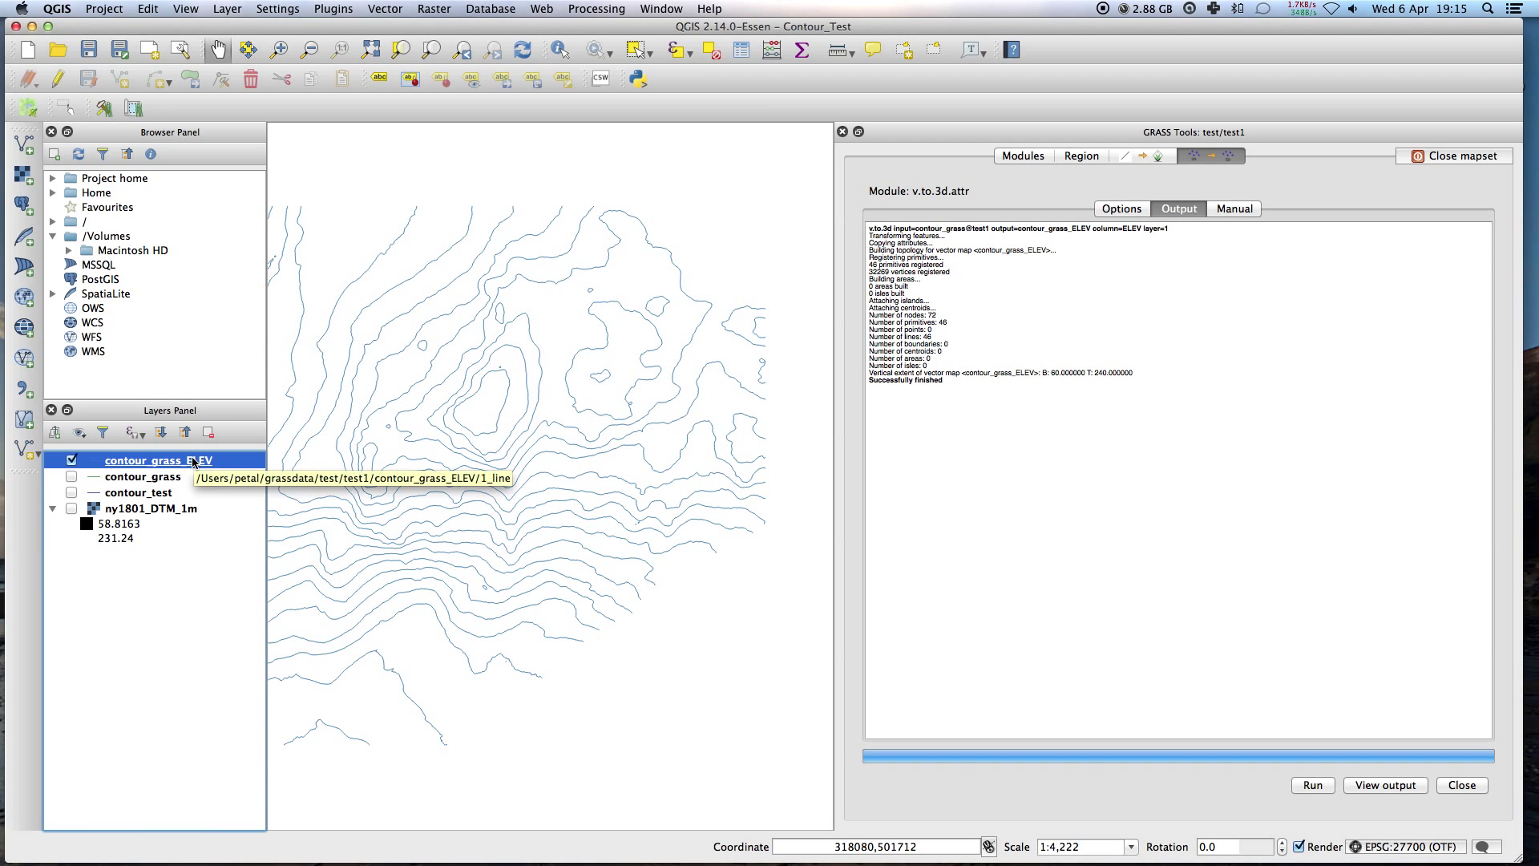
right_click(192, 461)
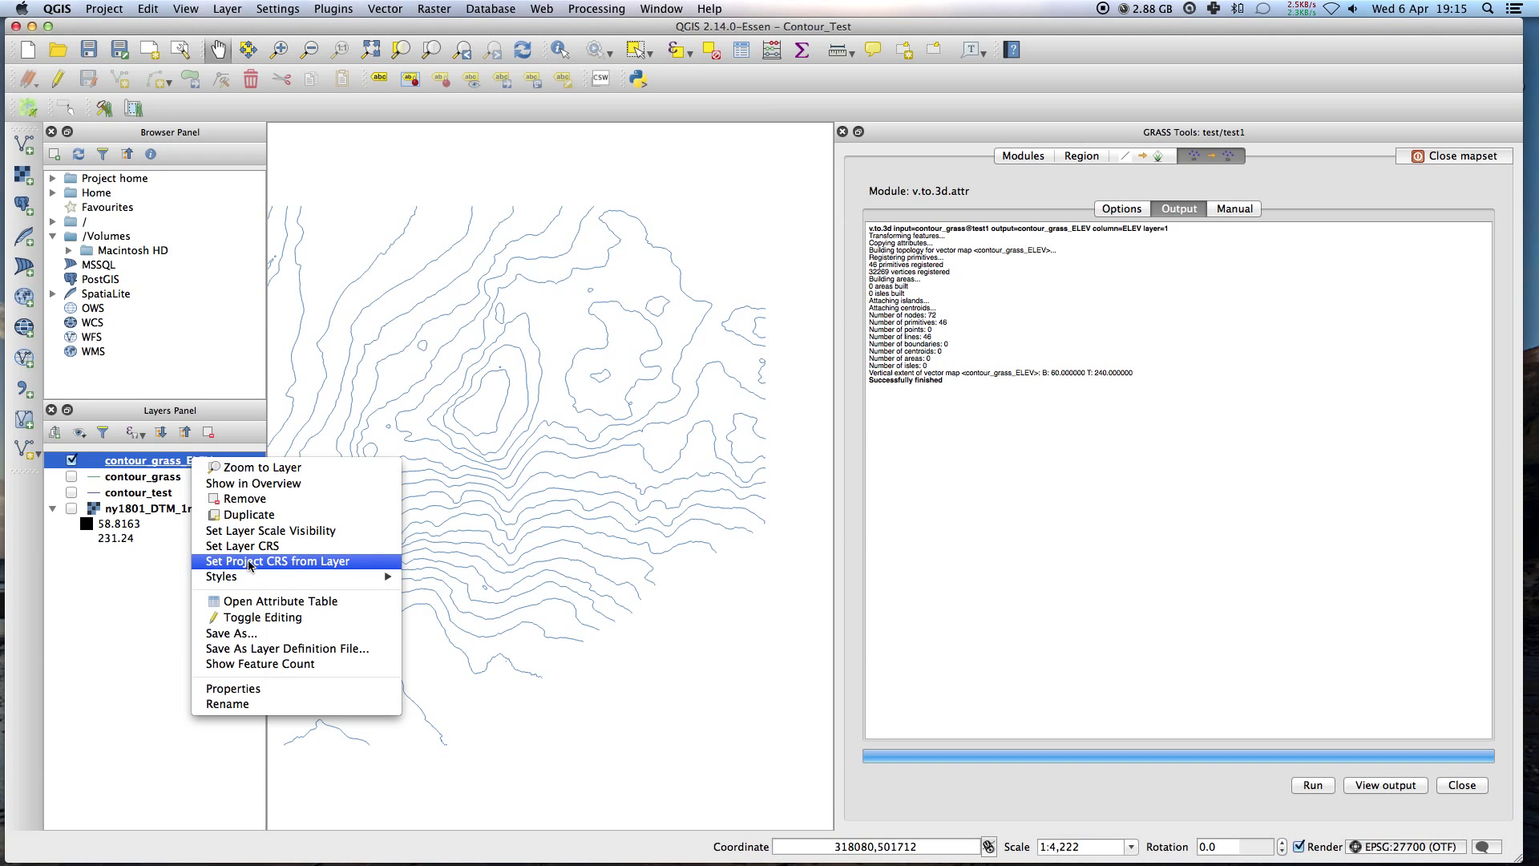
Step: Save contour_grass_ELEV as AutoCAD DXF file contour_grass.dxf in the contour dxf folder
left_click(280, 633)
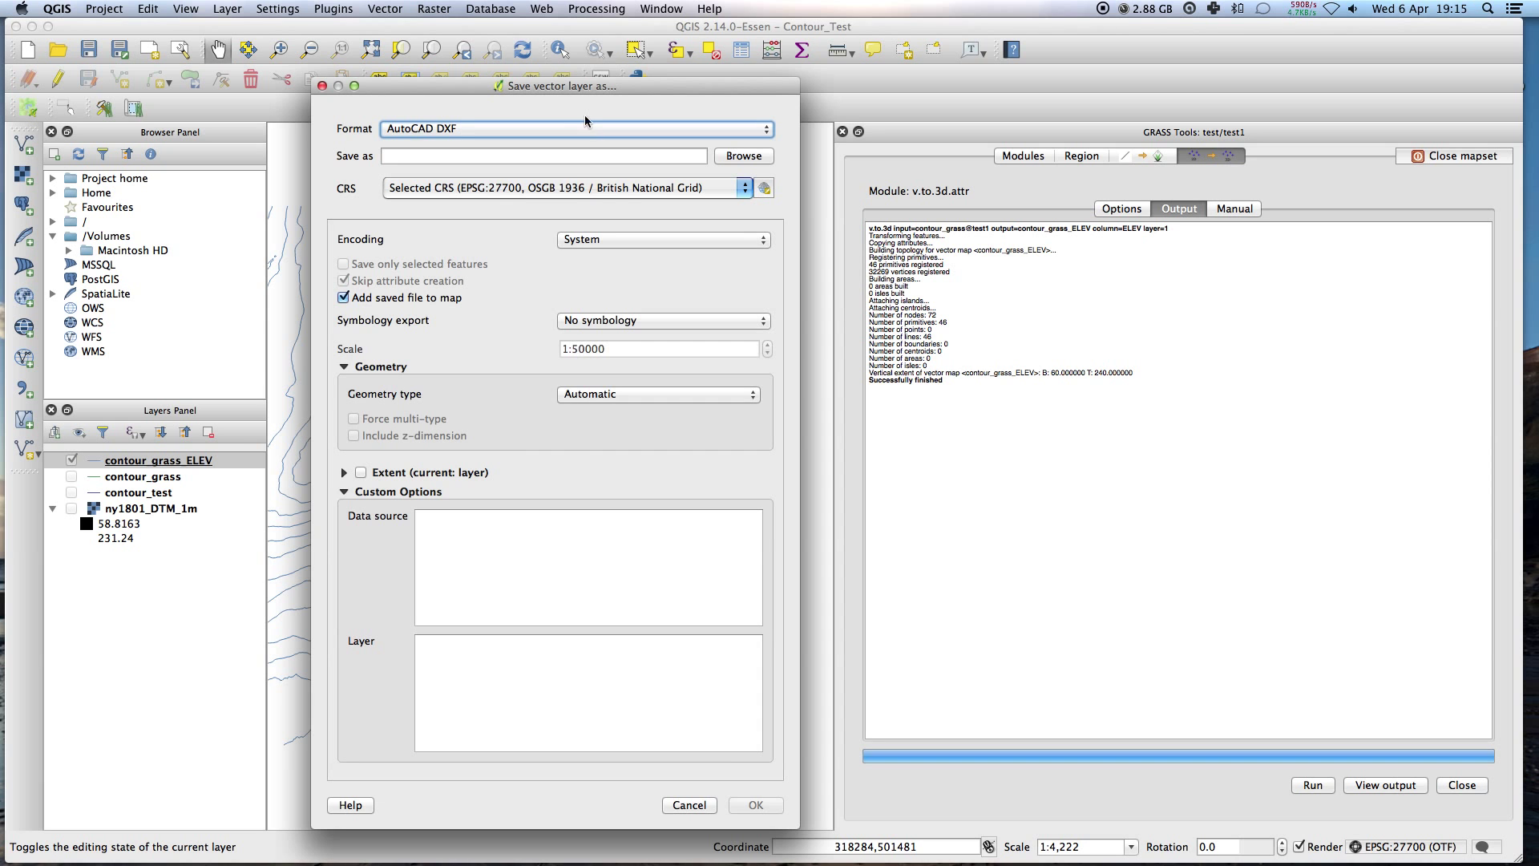
left_click_drag(560, 85, 575, 79)
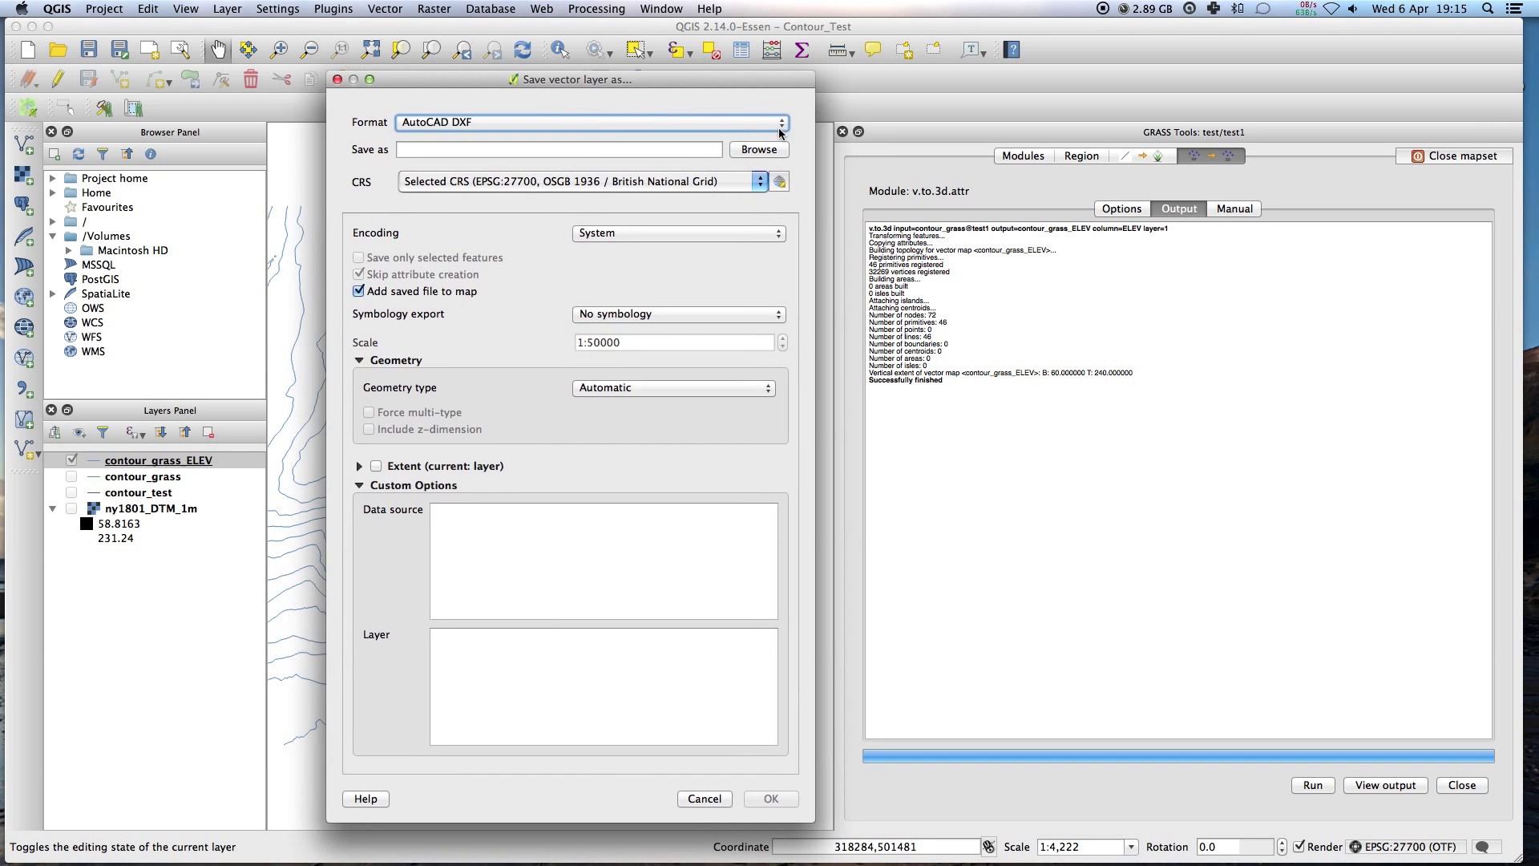
left_click(777, 153)
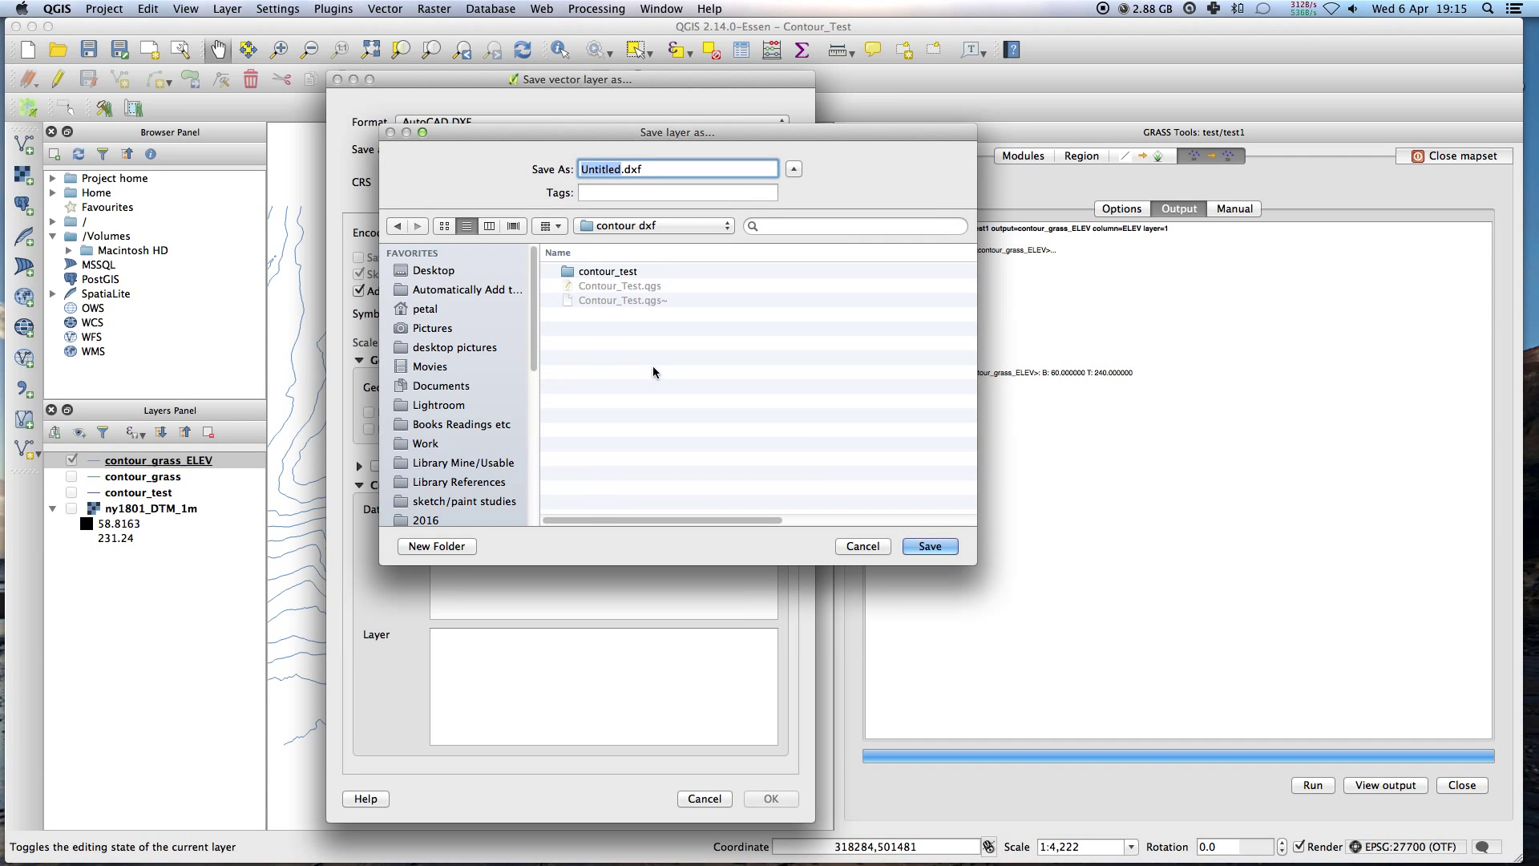
type("contour_grass")
left_click(930, 546)
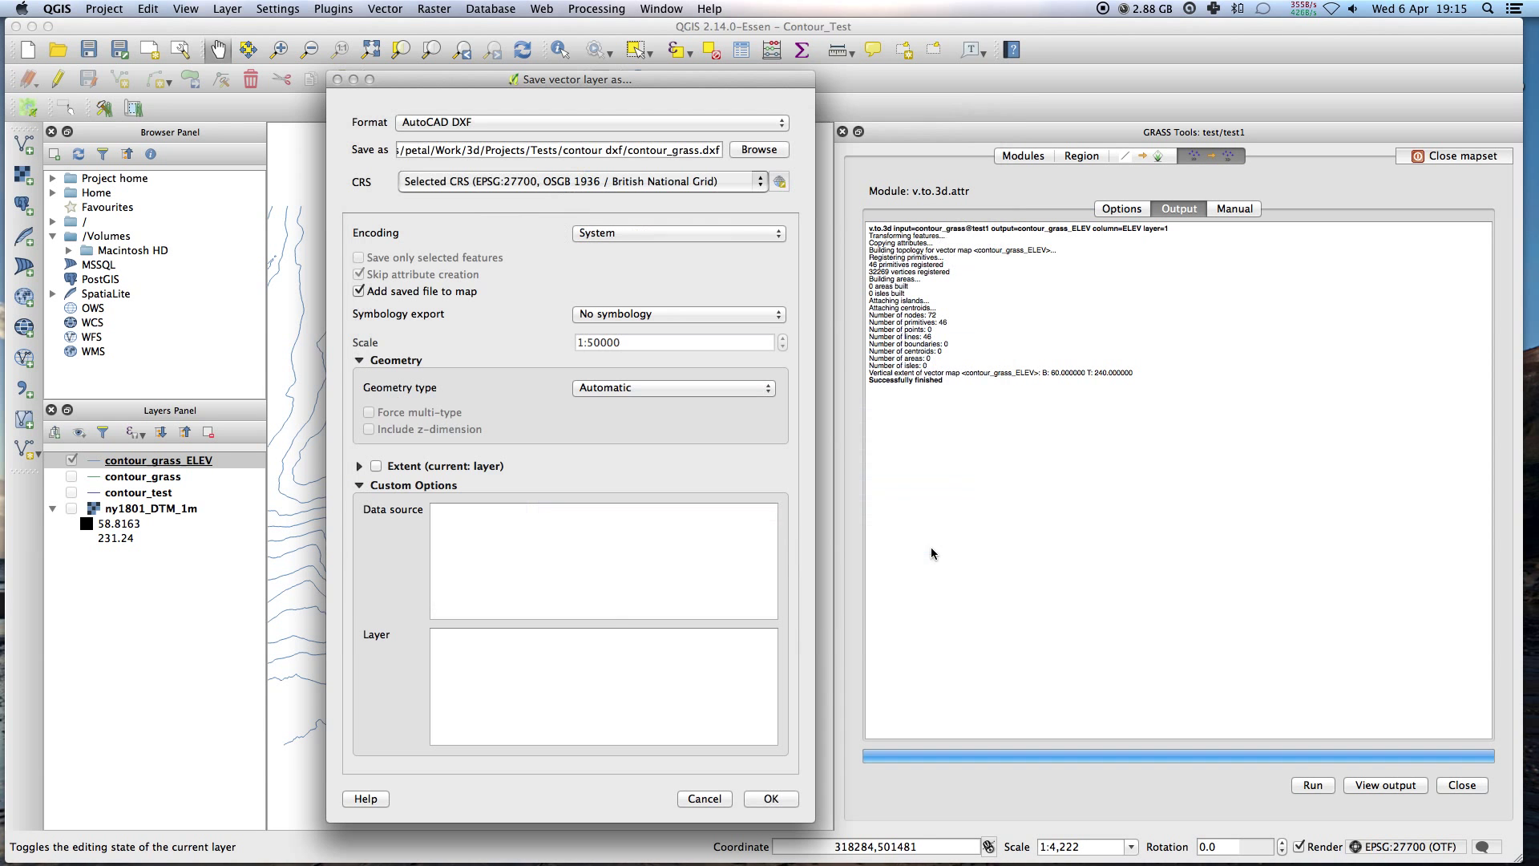
left_click(771, 798)
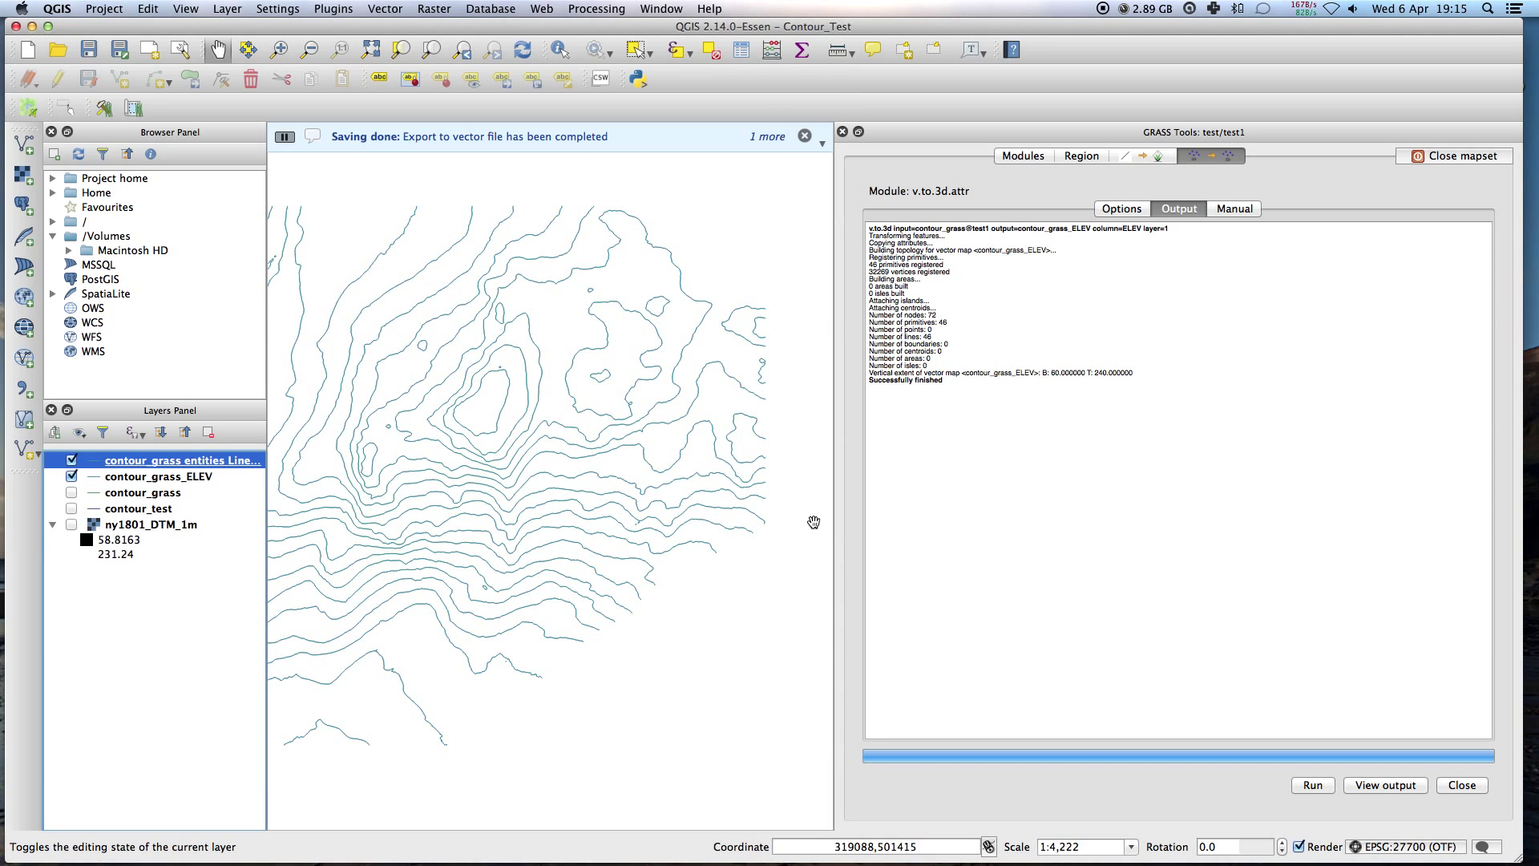
mouse_move(709, 858)
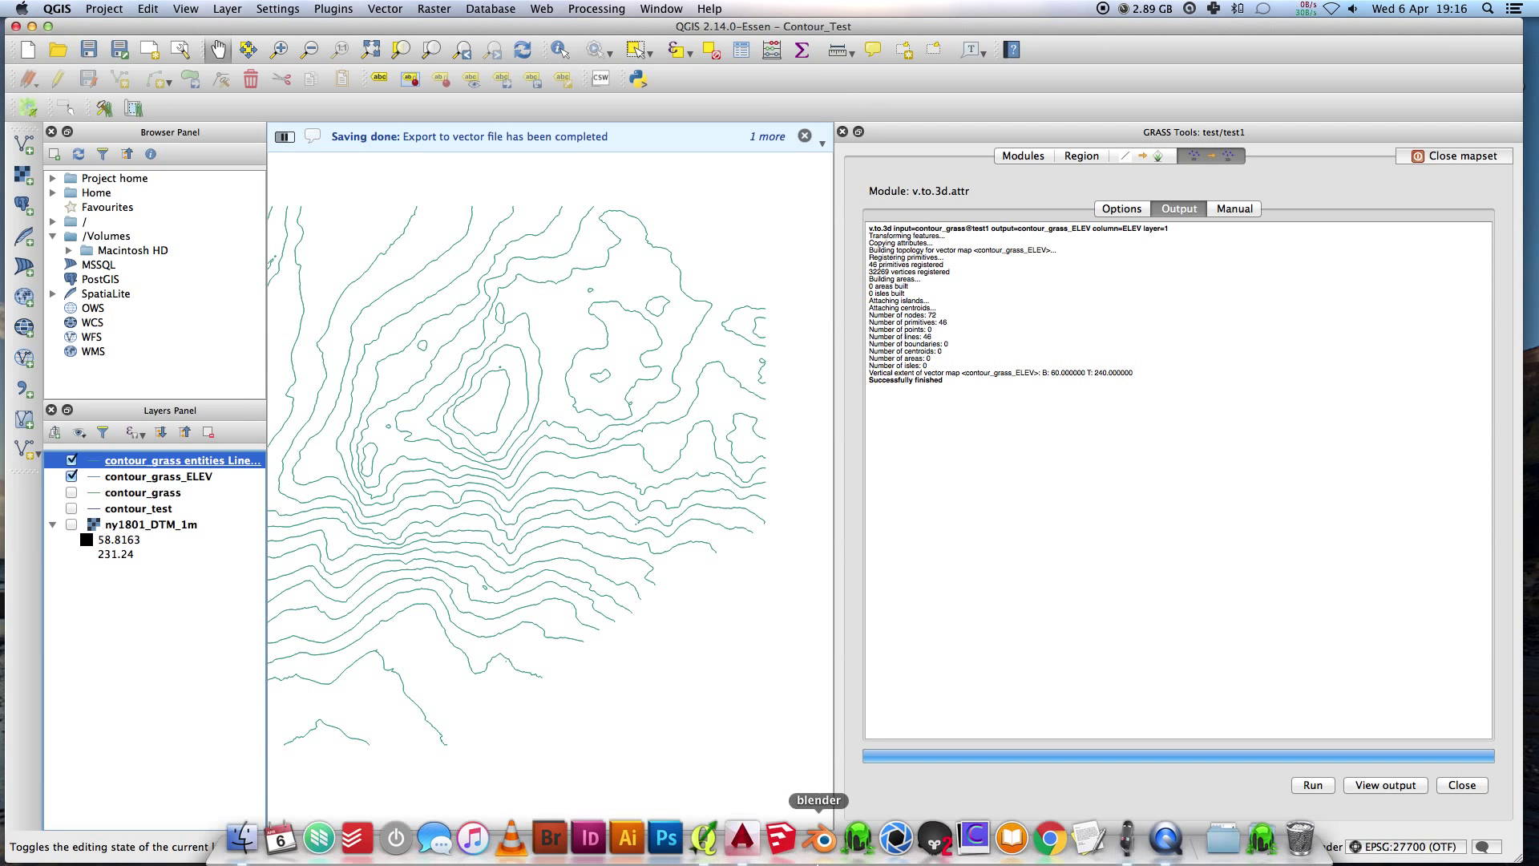
Step: Switch to AutoCAD 2015 and open test.dxf from the Test folder
left_click(745, 840)
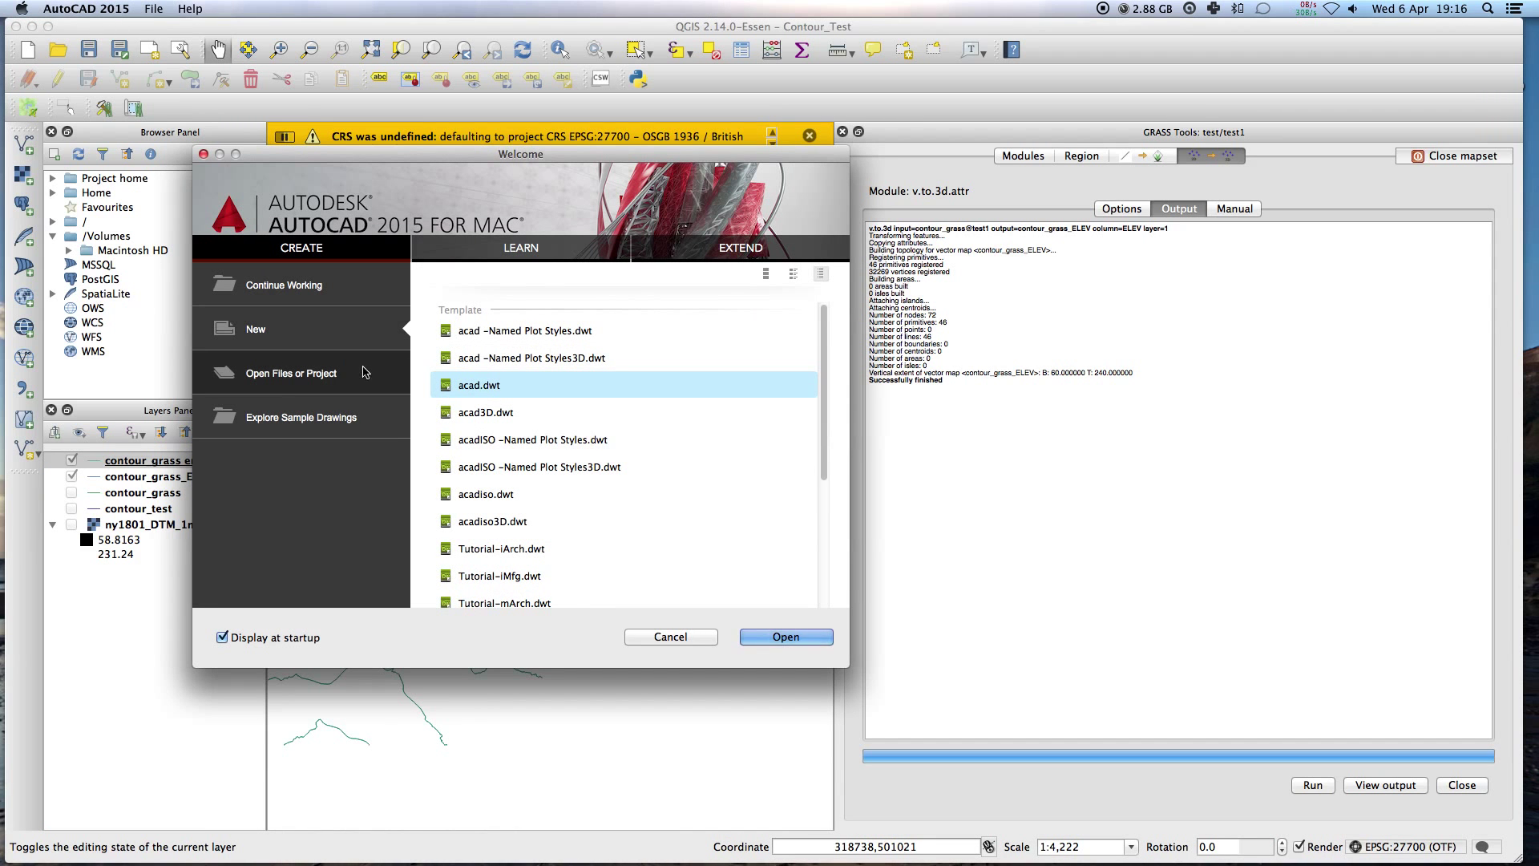
left_click(348, 372)
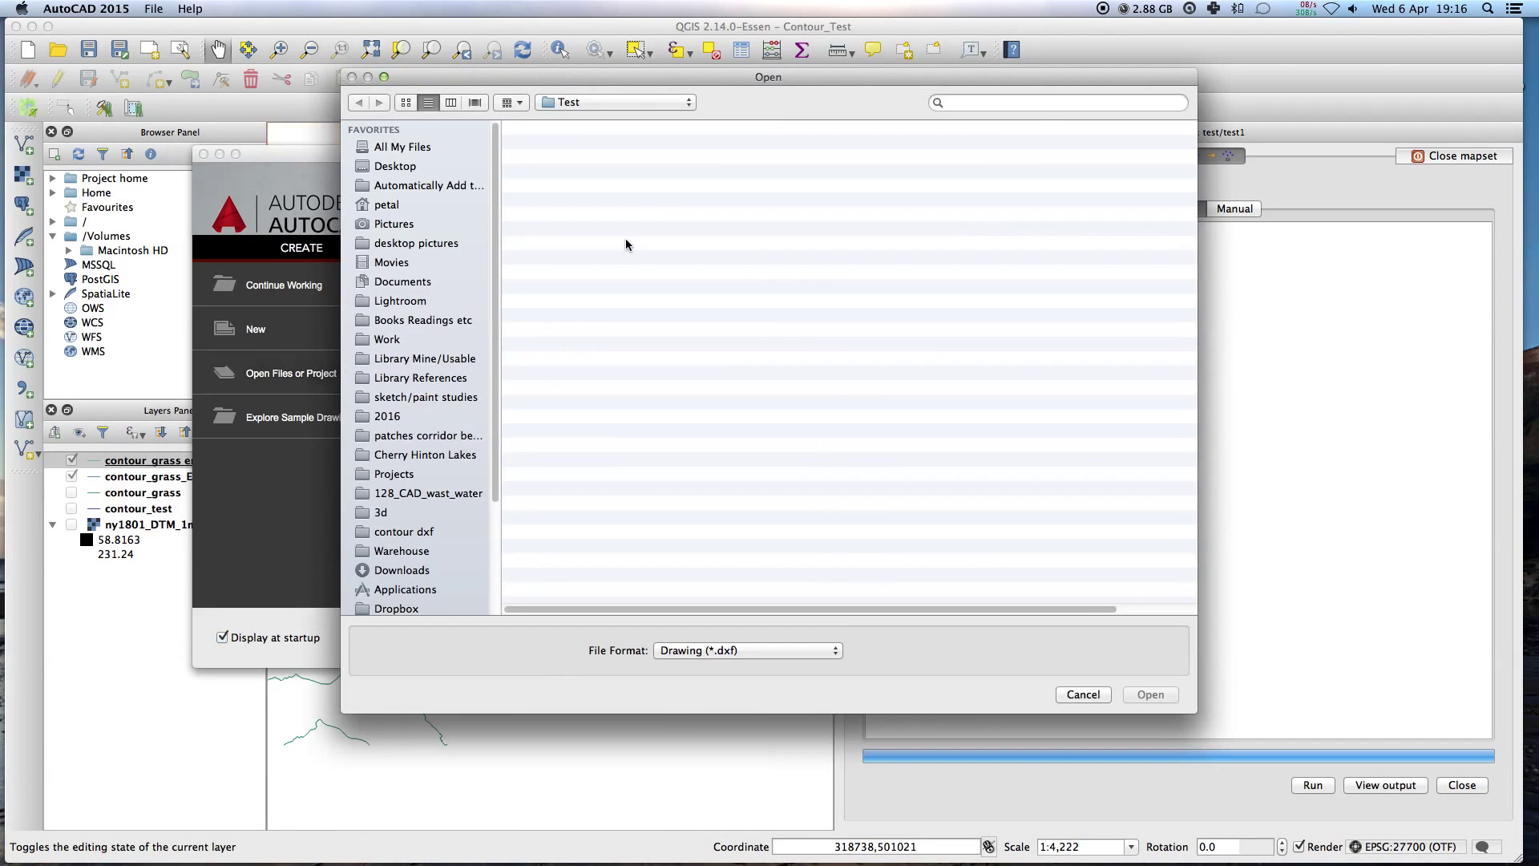
double_click(558, 191)
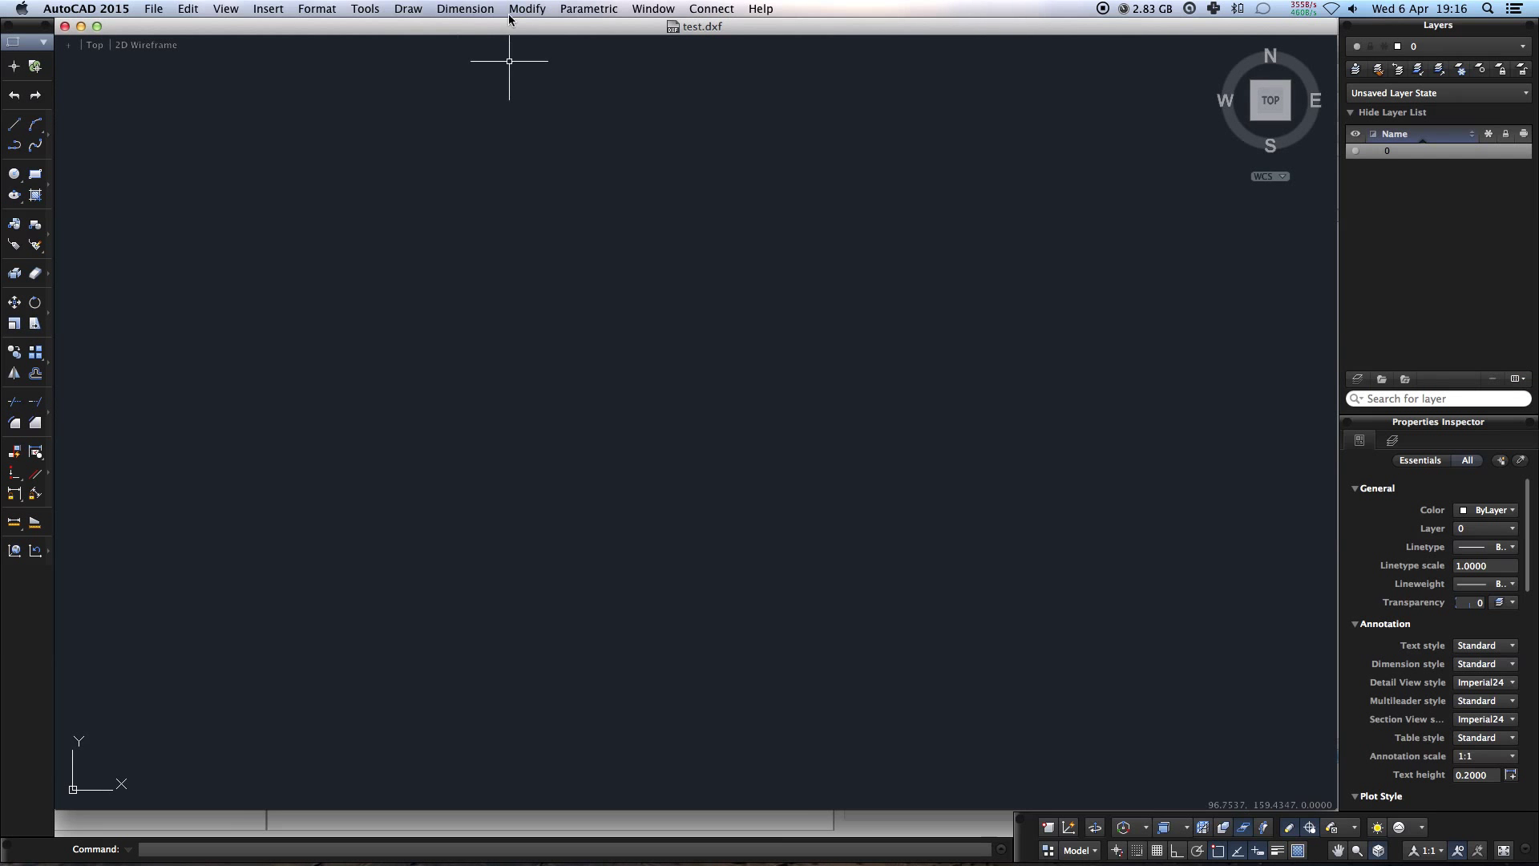
Step: Zoom Extents (Z, E) so all contour lines fill the window, then switch to front view
type("z")
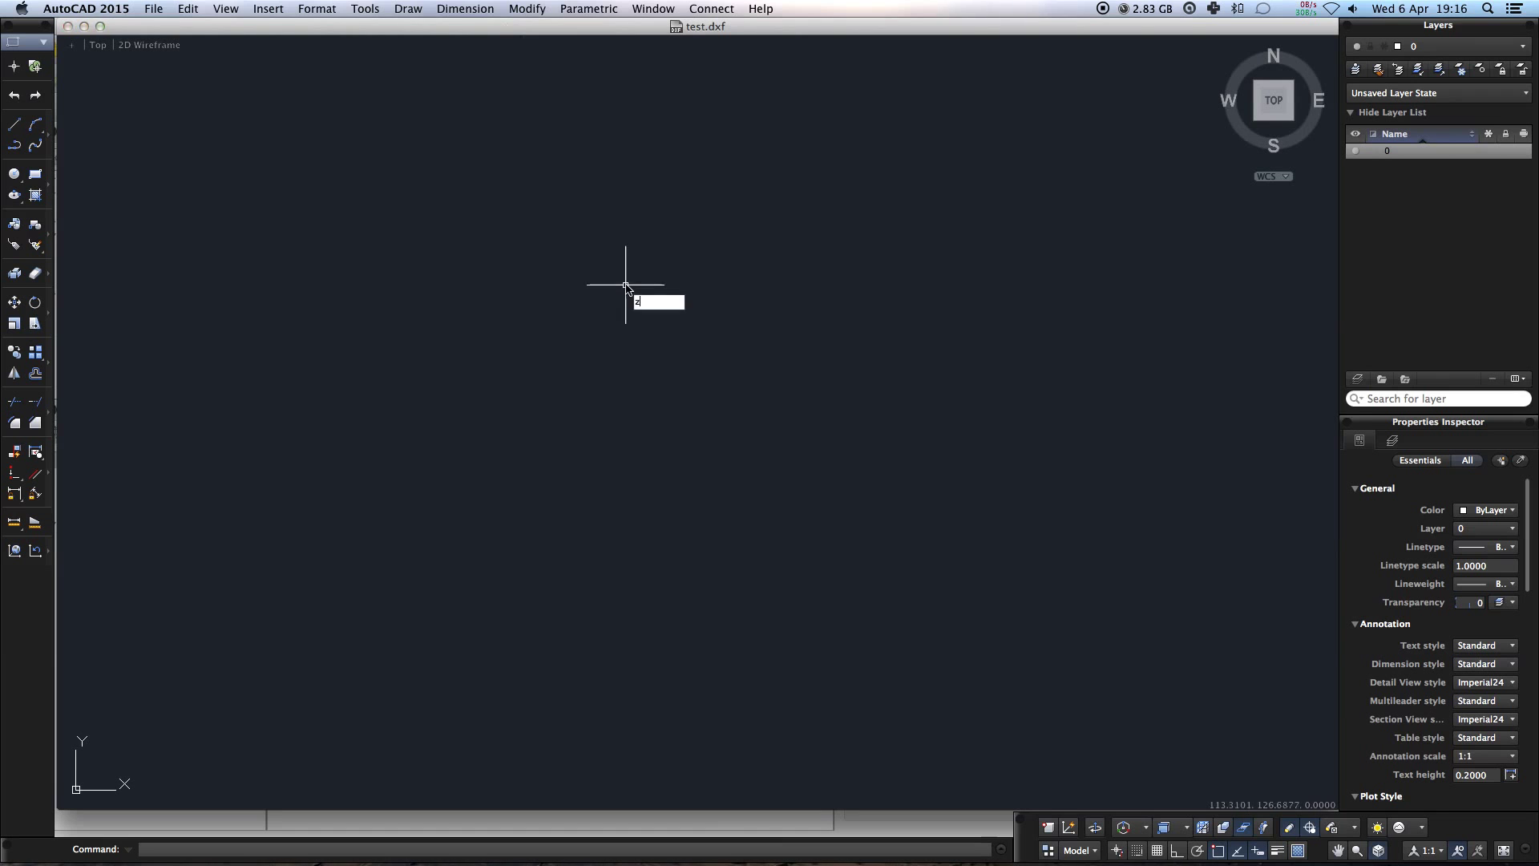
key("Return")
type("e")
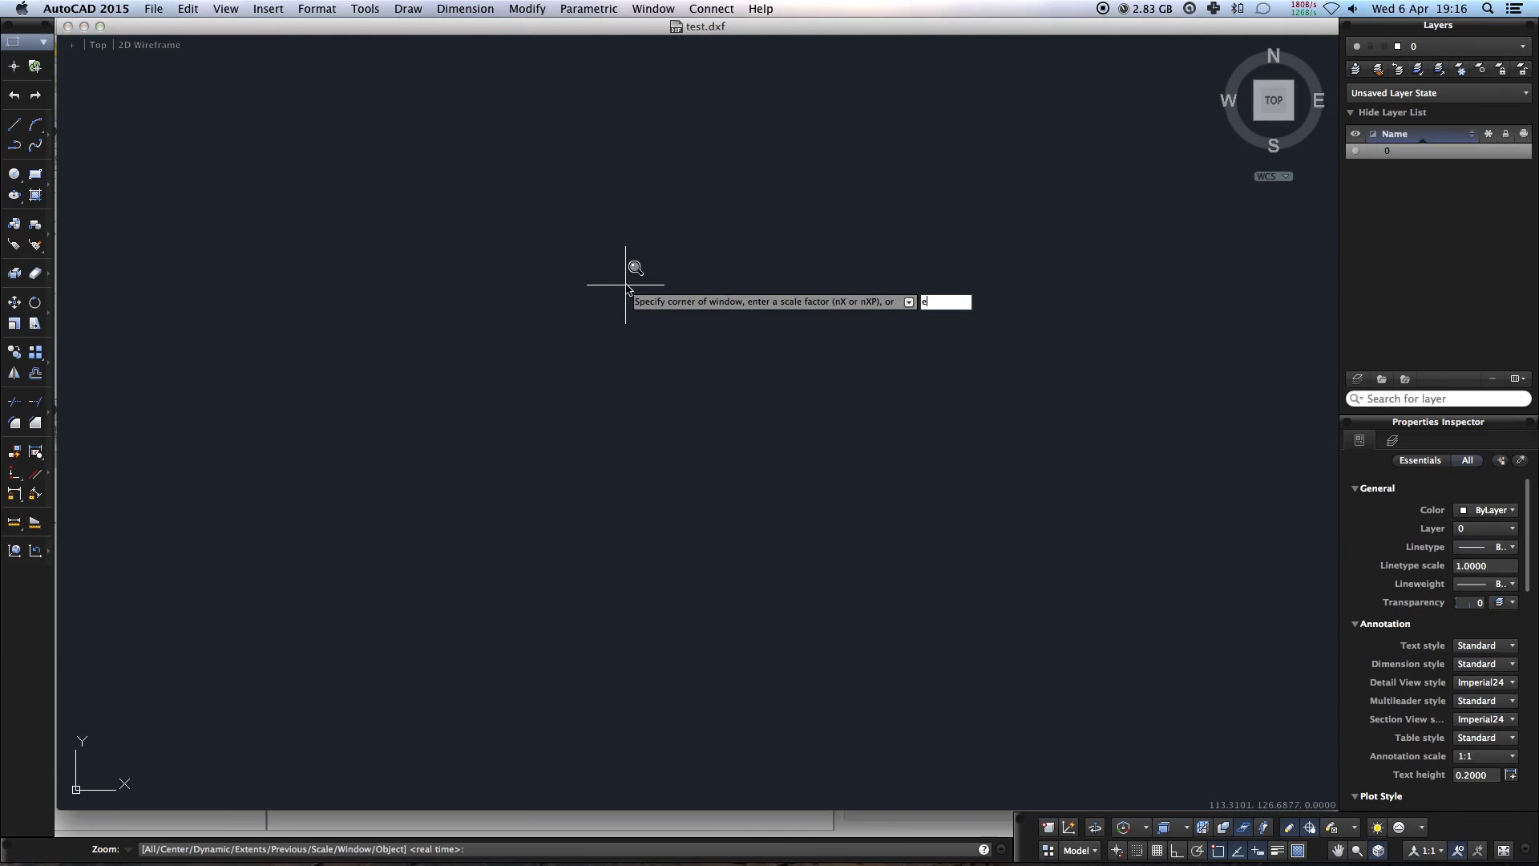
key("Return")
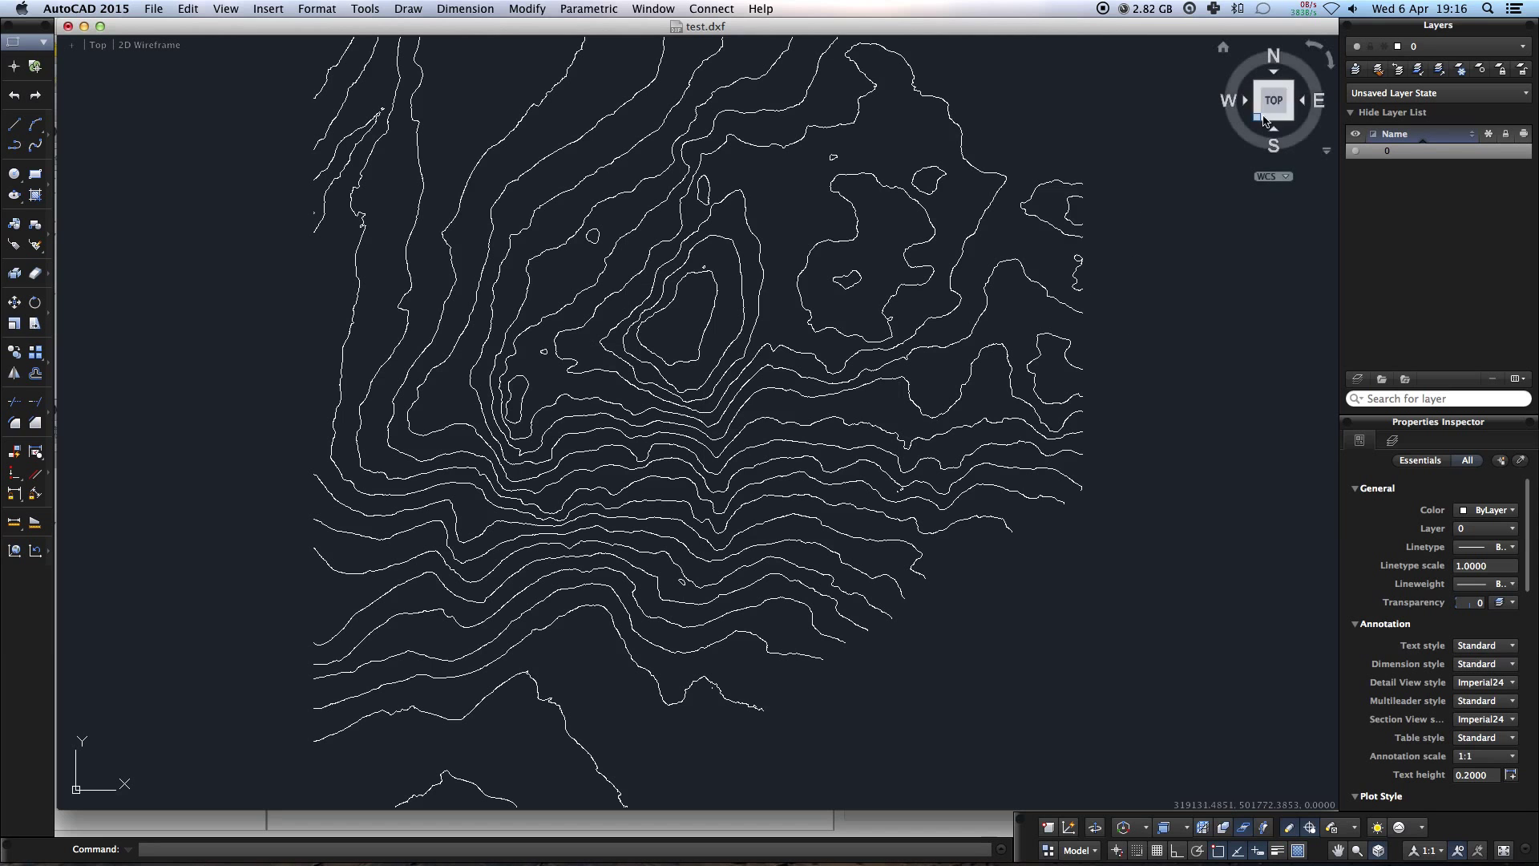
left_click(1279, 146)
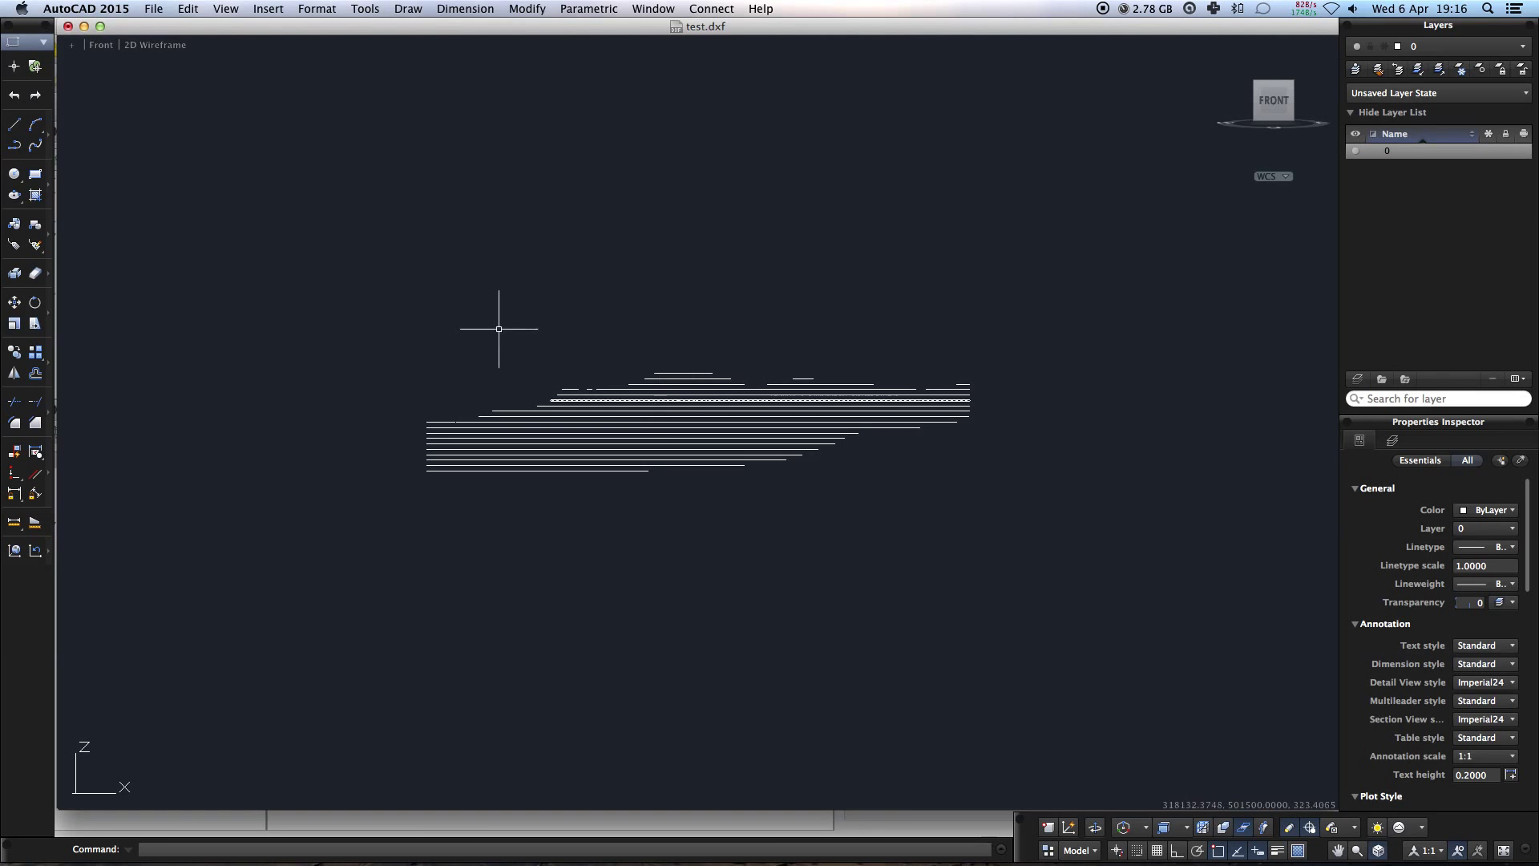
Step: Zoom in on the front view to see the contours stacked at distinct elevations
scroll(498, 326, "up", 3)
scroll(499, 326, "up", 2)
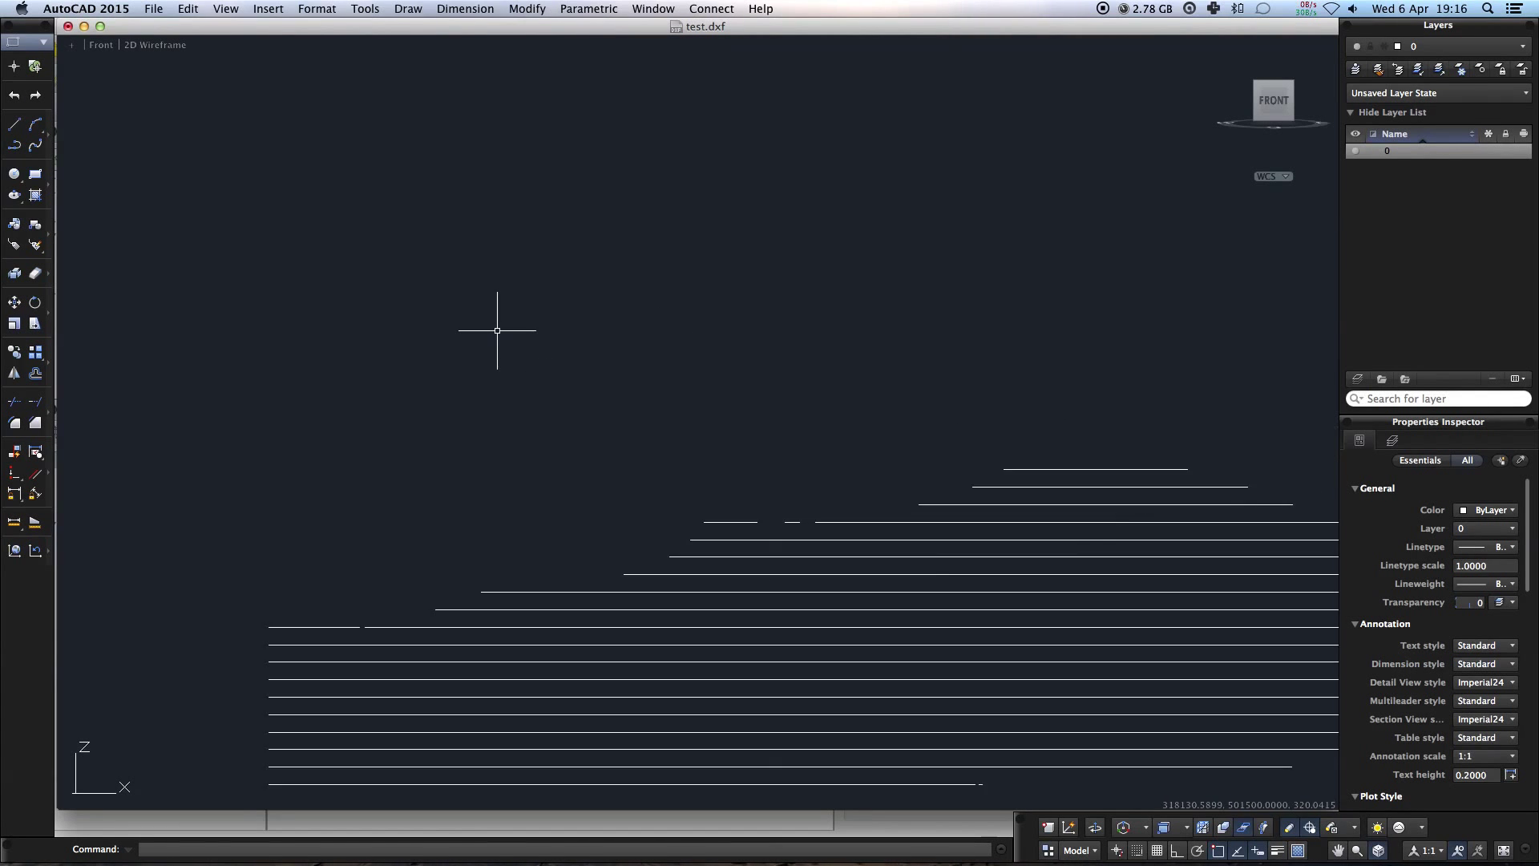